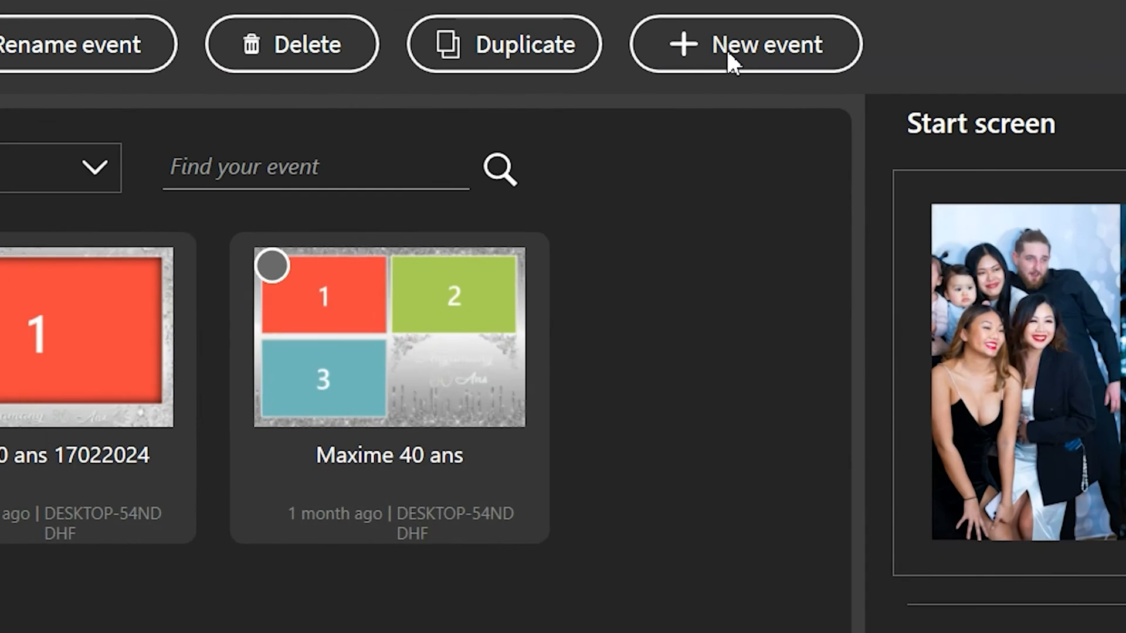
- Create a new event named "tutoriel youtube" and open its settings for customization
click(650, 54)
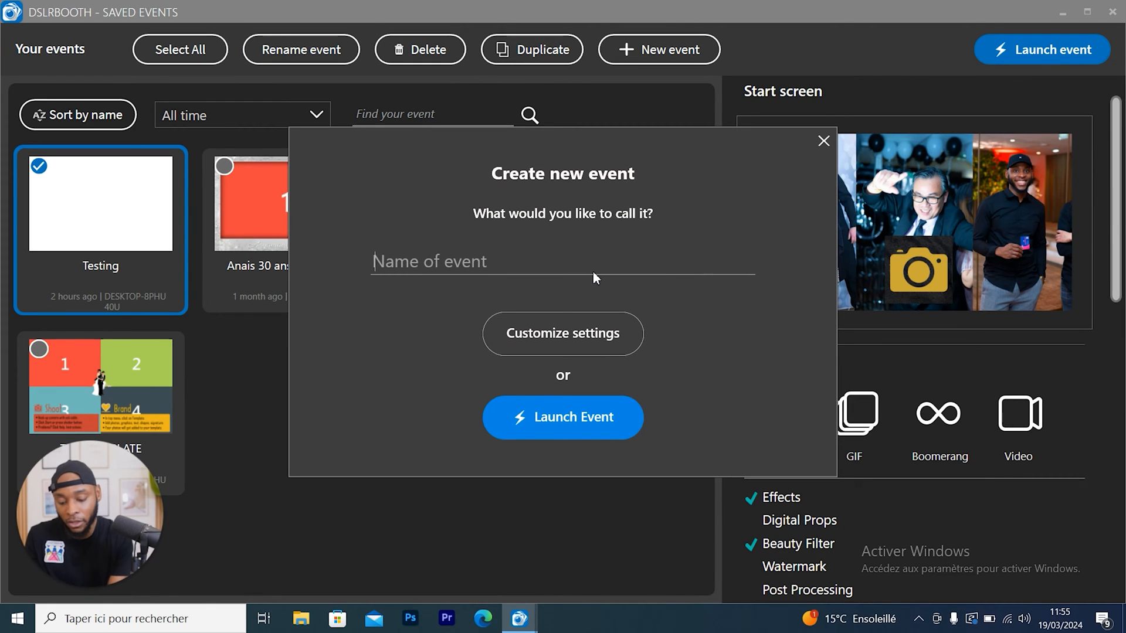
text(TUTO YTB)
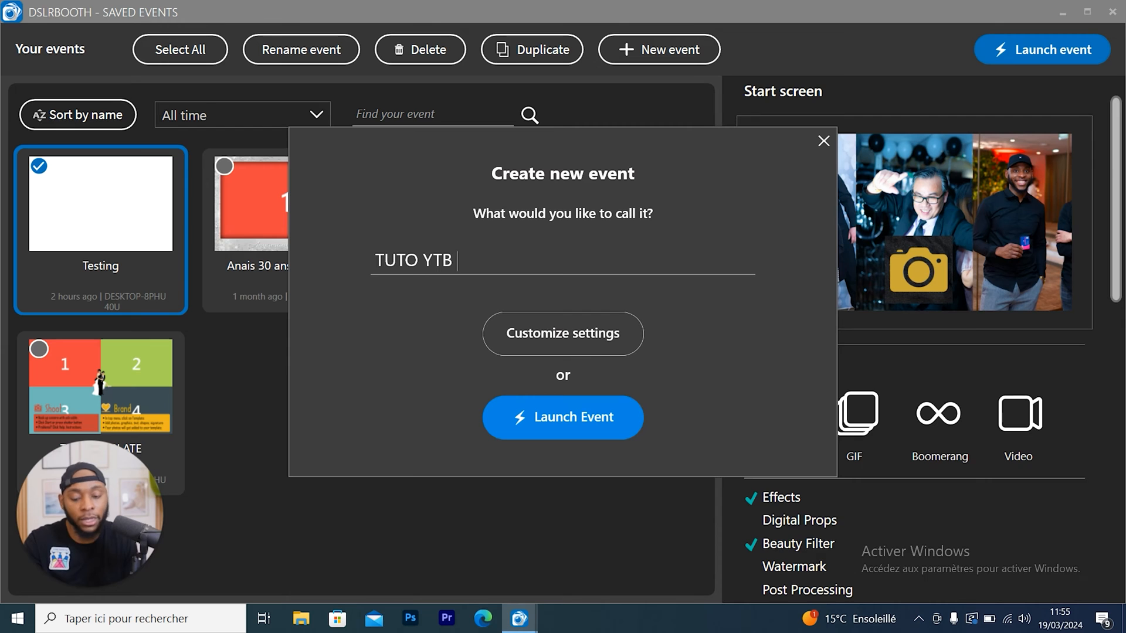
click(577, 346)
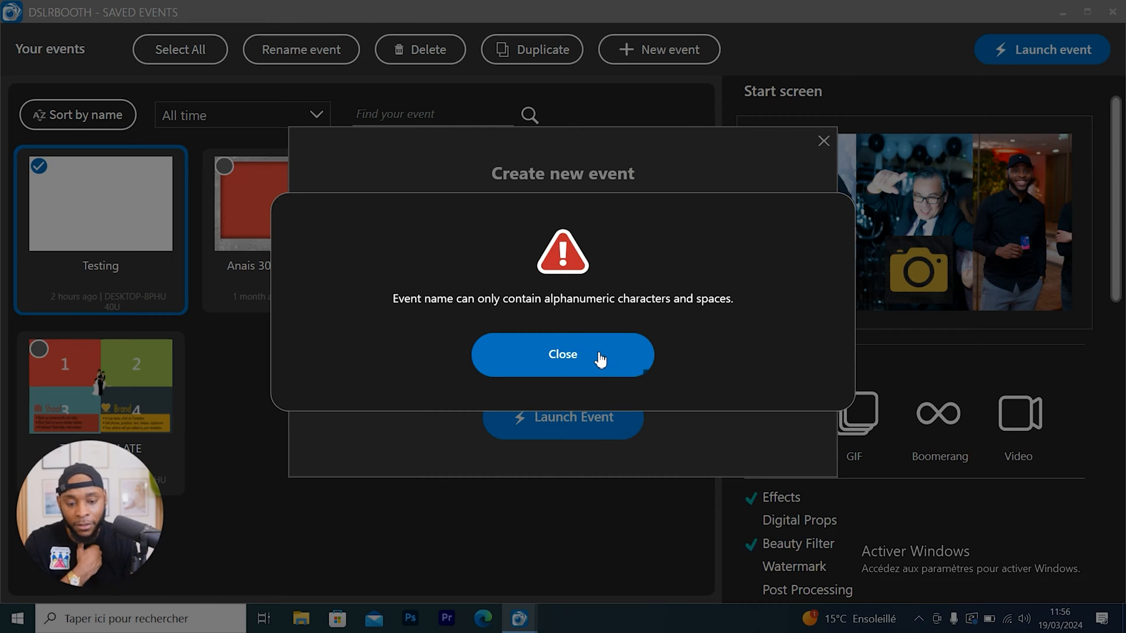
text(tes)
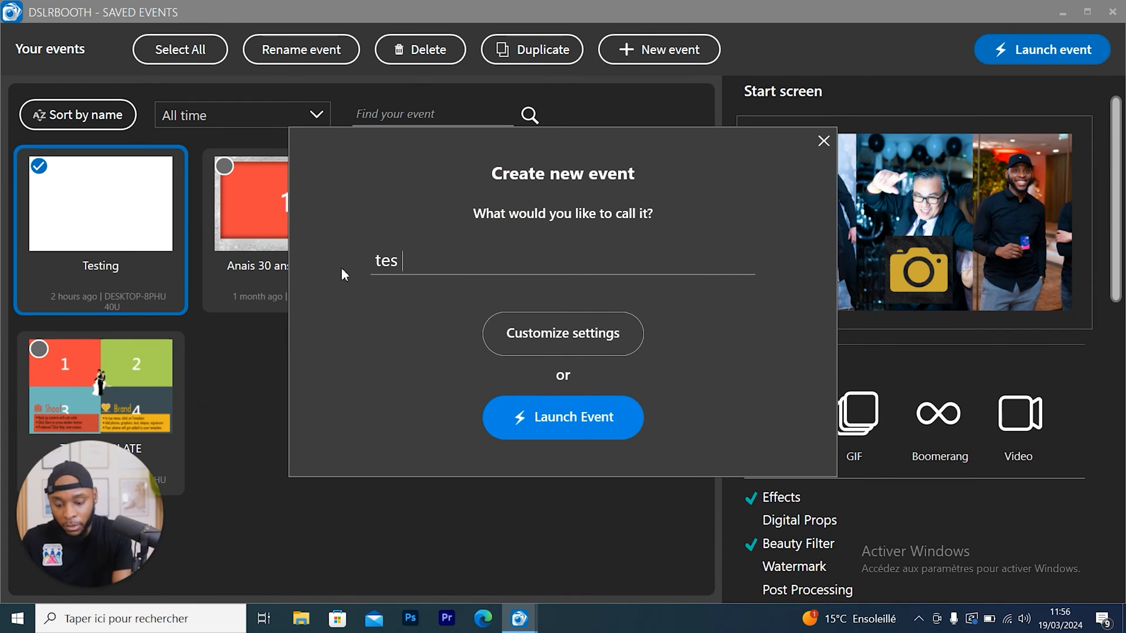
key(BackSpace)
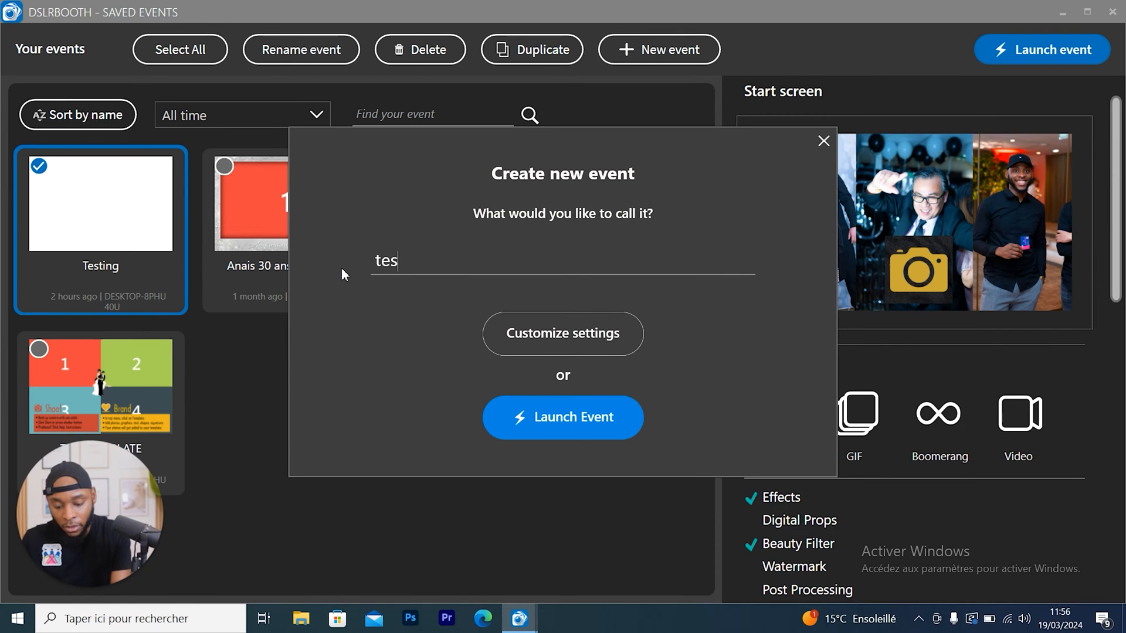
key(BackSpace)
key(BackSpace)
text(utoriel youtube)
click(582, 346)
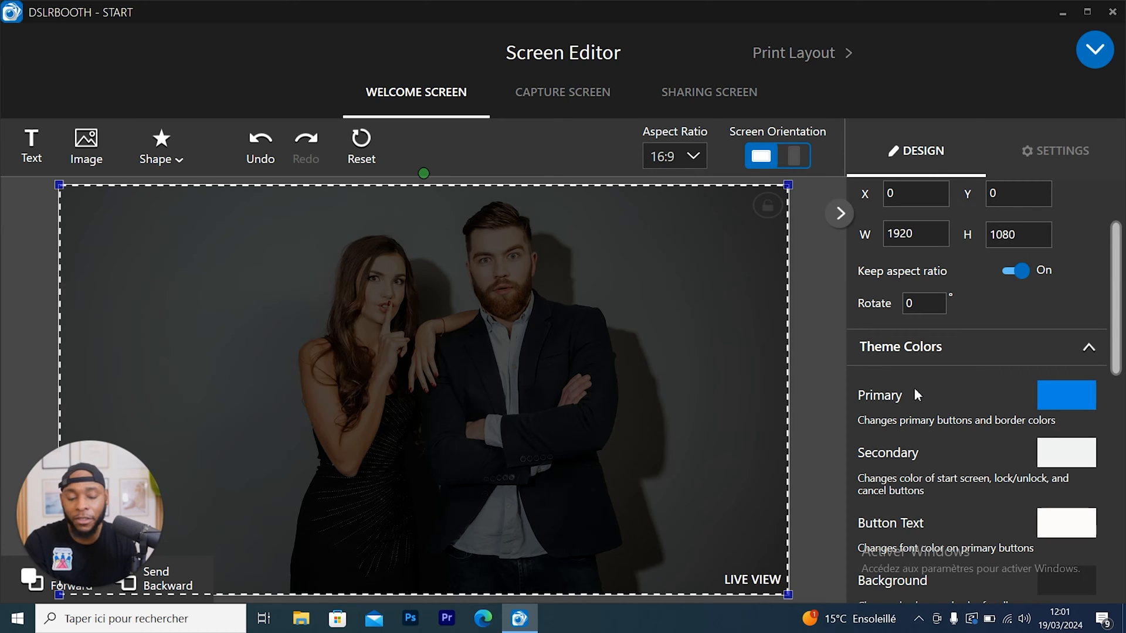
- In the welcome screen settings, remove the start screen video and choose the "Toucher l'écran pour....mp4" clip from the media files
scroll(974, 443, down, 5)
scroll(997, 480, down, 10)
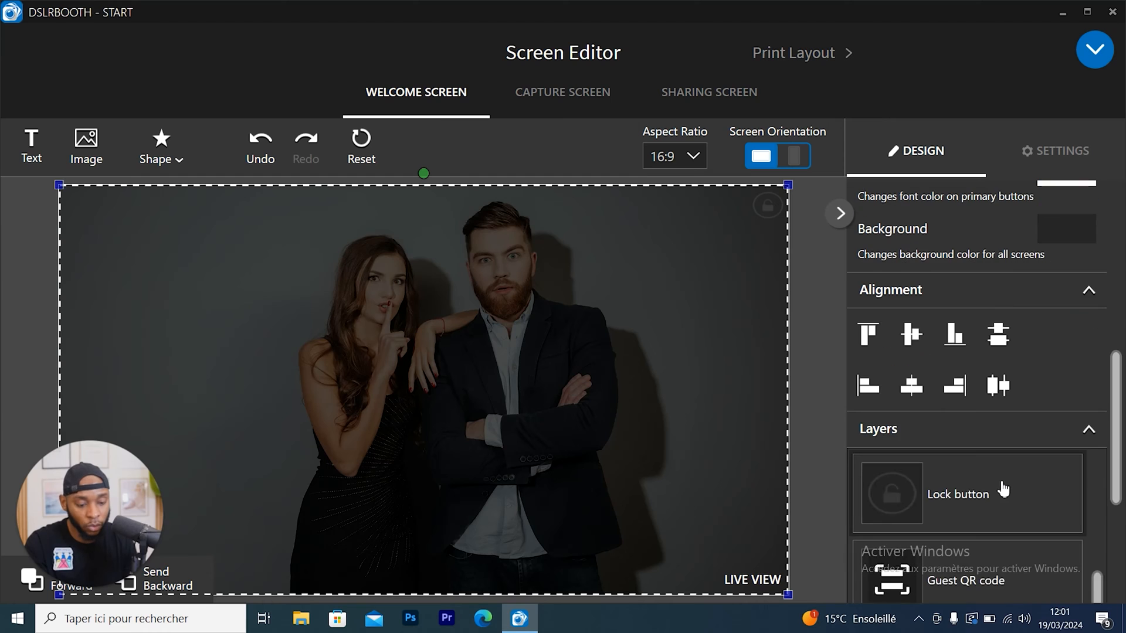
click(1071, 161)
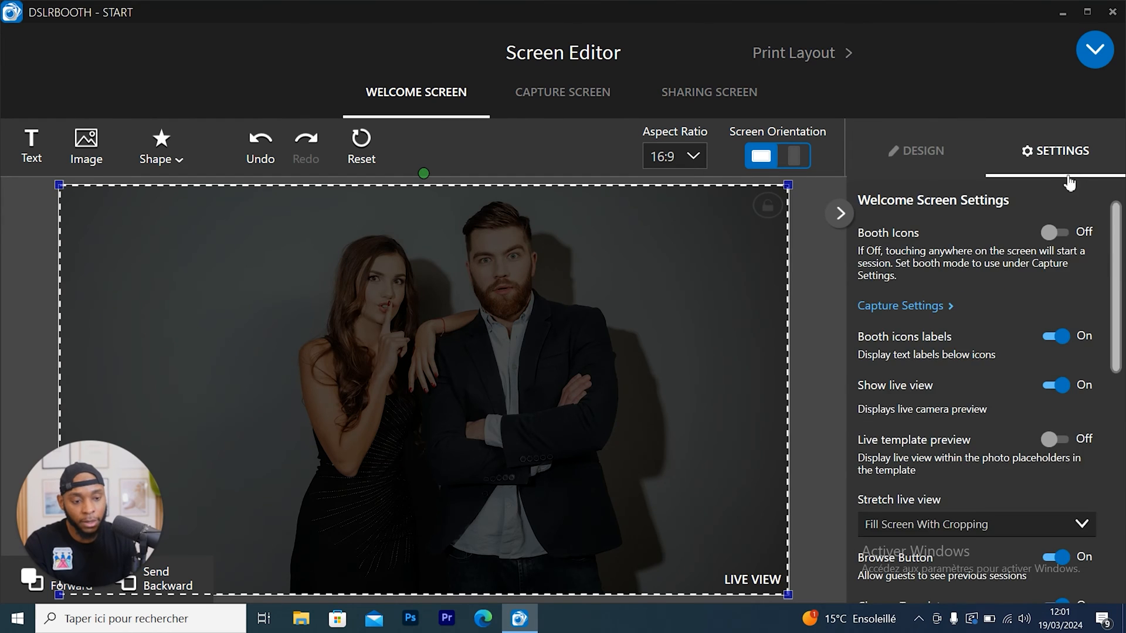
scroll(1033, 470, down, 6)
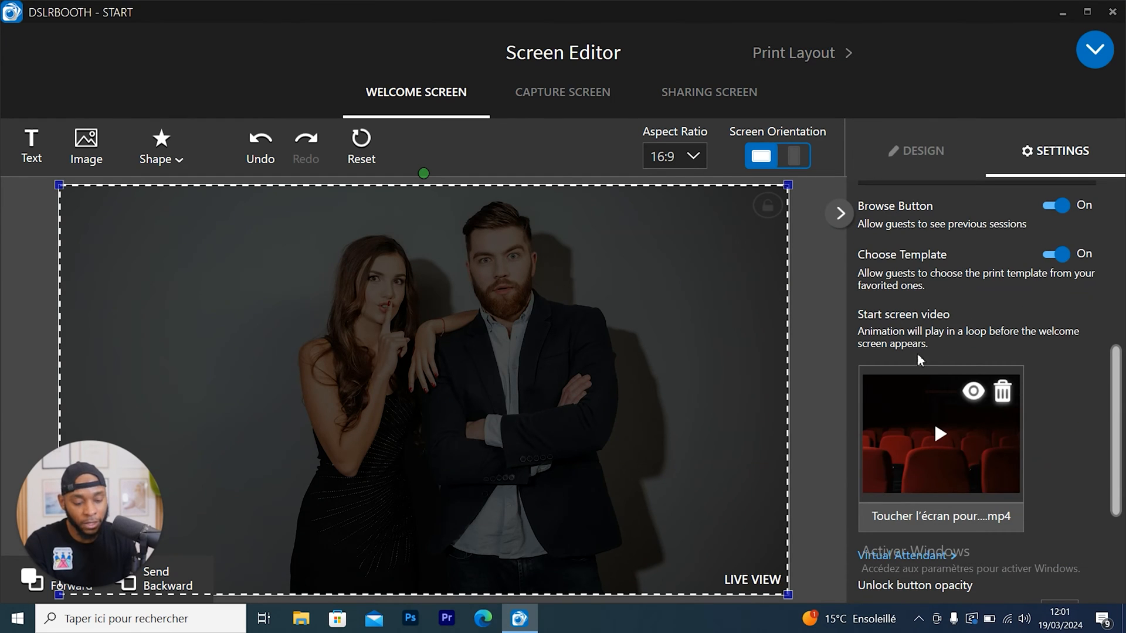
click(1003, 392)
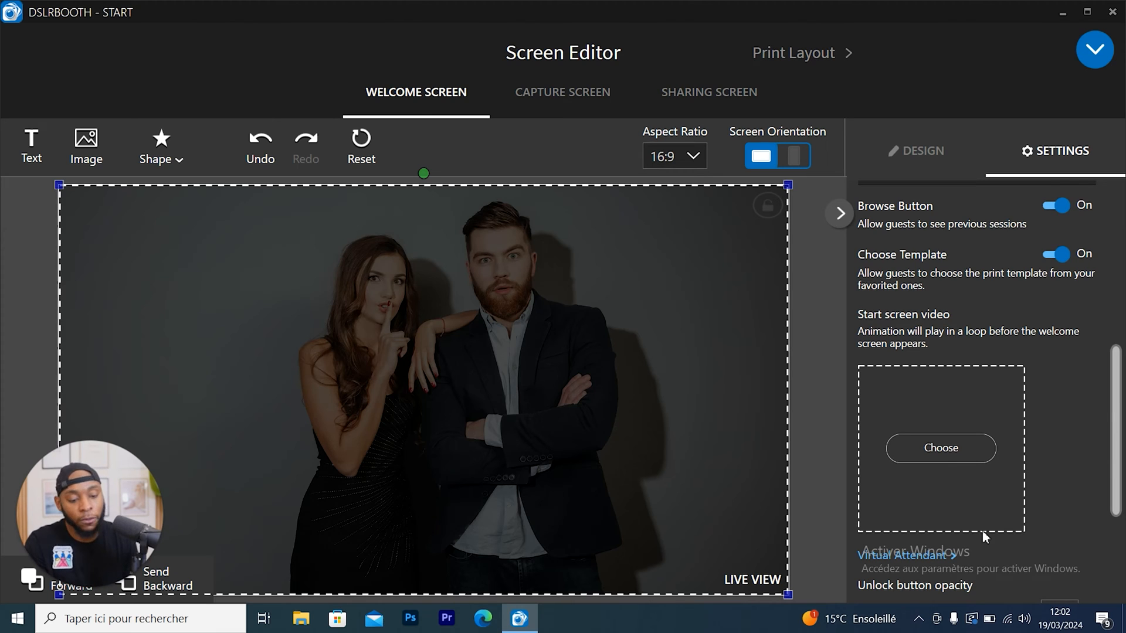
click(960, 455)
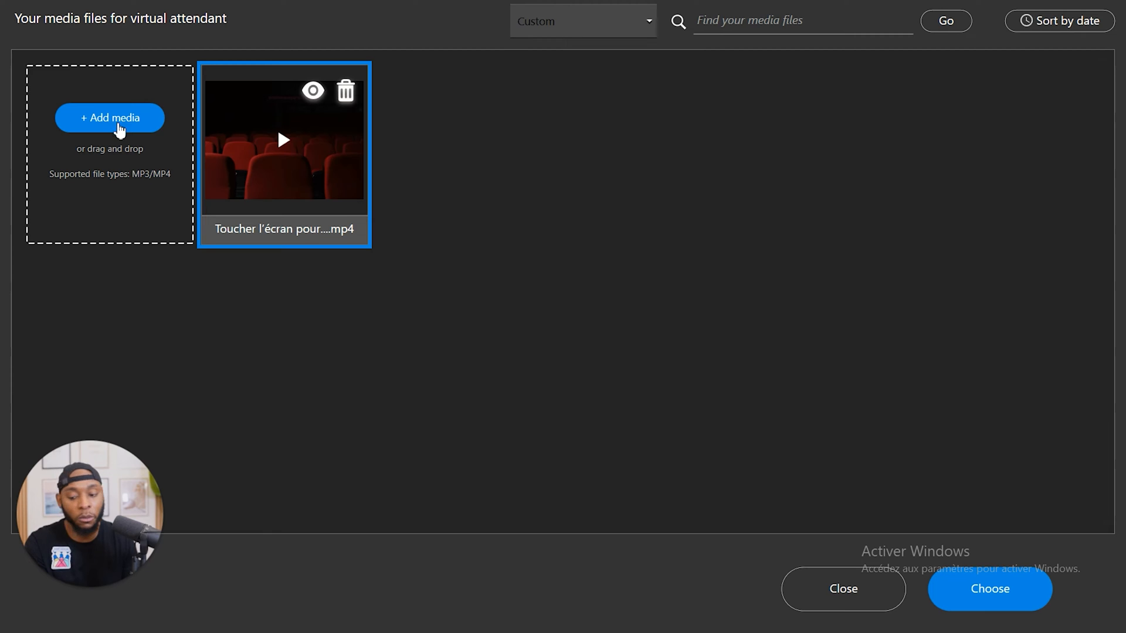
click(1030, 601)
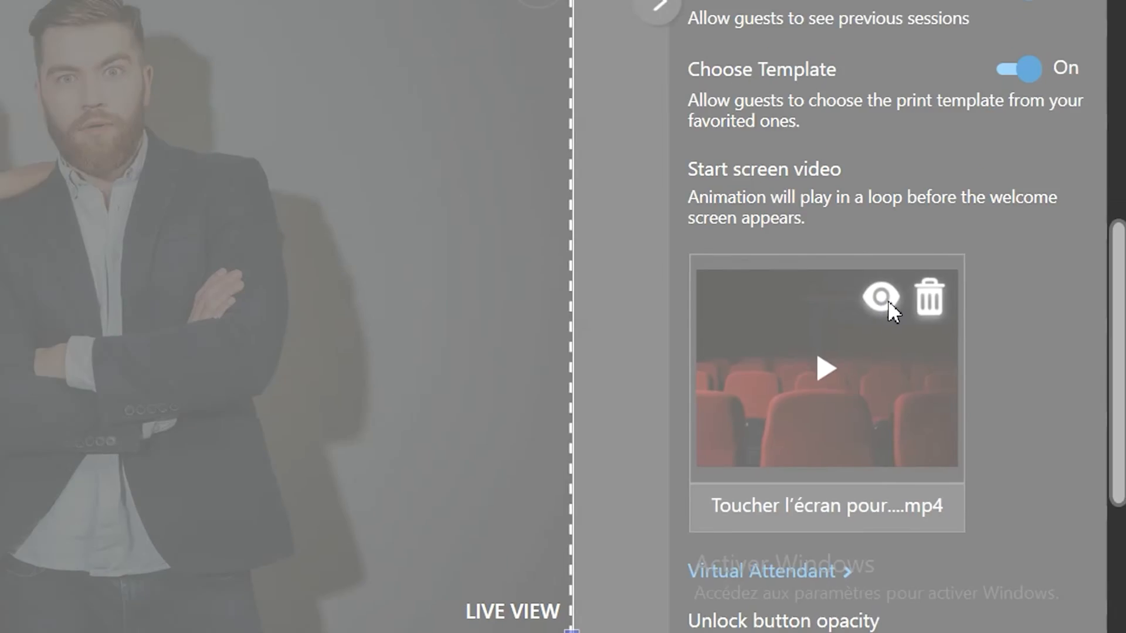
- Preview the chosen start screen video and close the media player
click(862, 279)
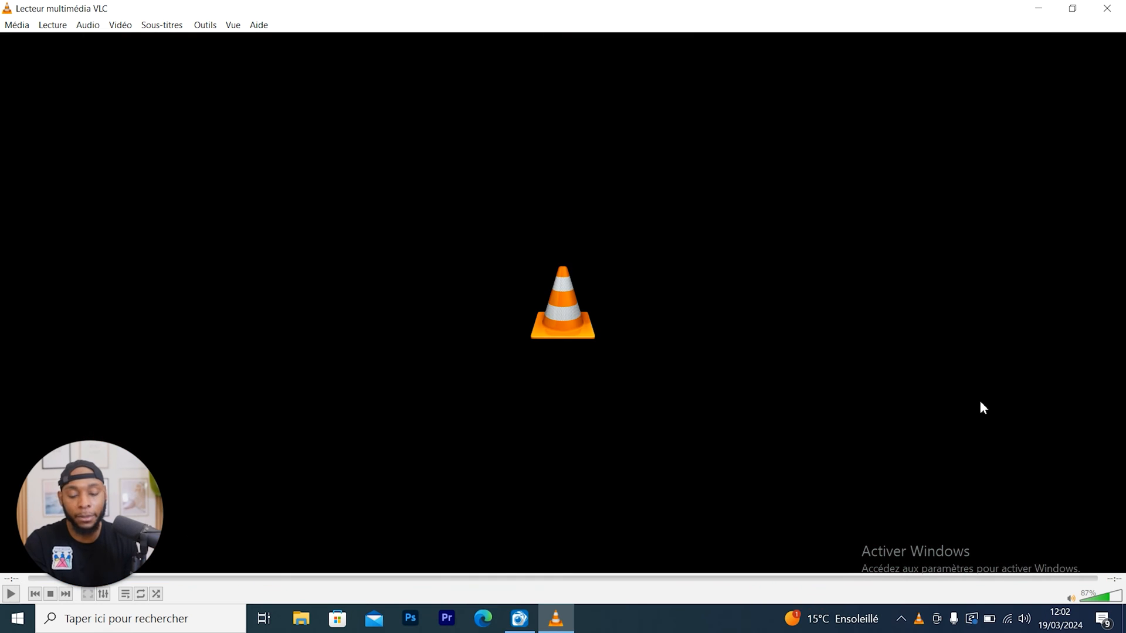
click(1108, 8)
scroll(1075, 516, down, 3)
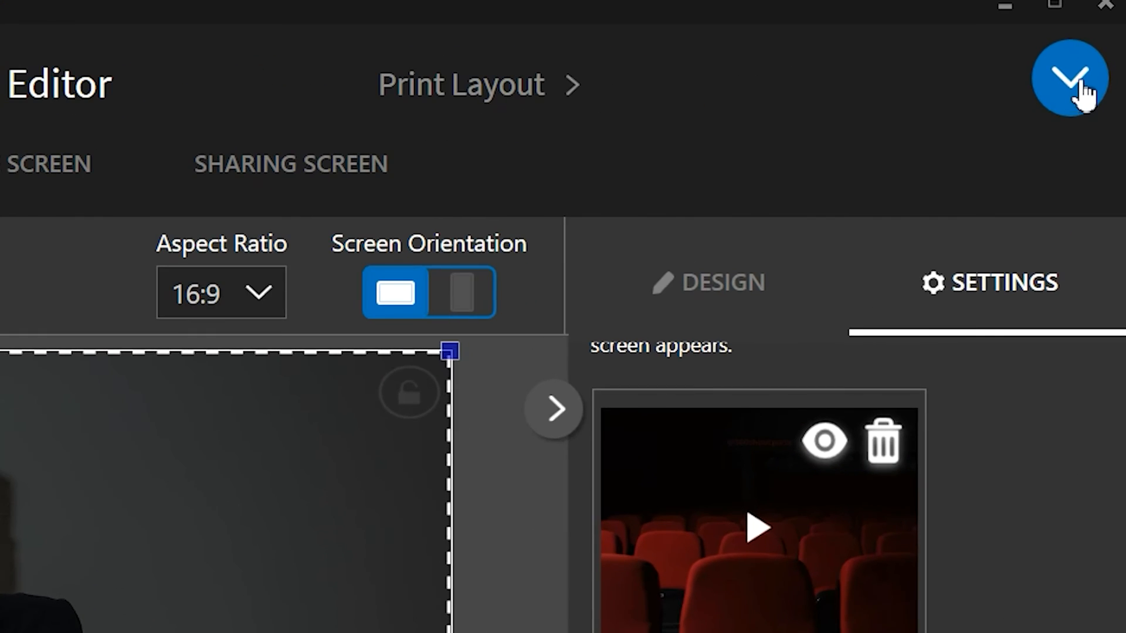
- Go to the event's Print Layout and create a template named "template tuto youtube" with the preset layout None
click(1083, 85)
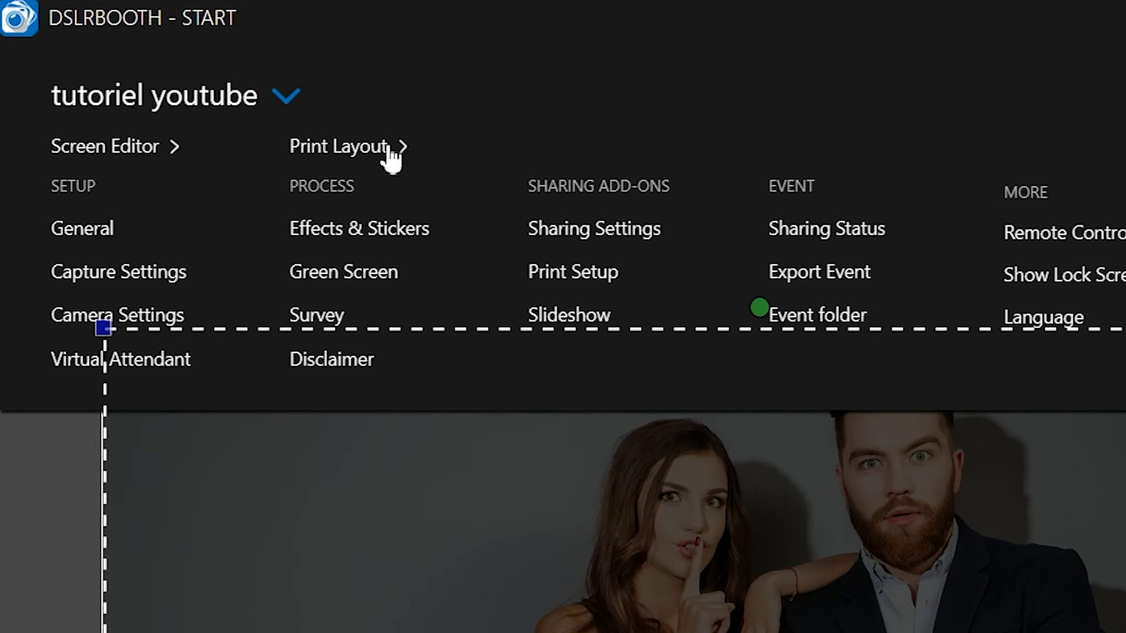
click(388, 152)
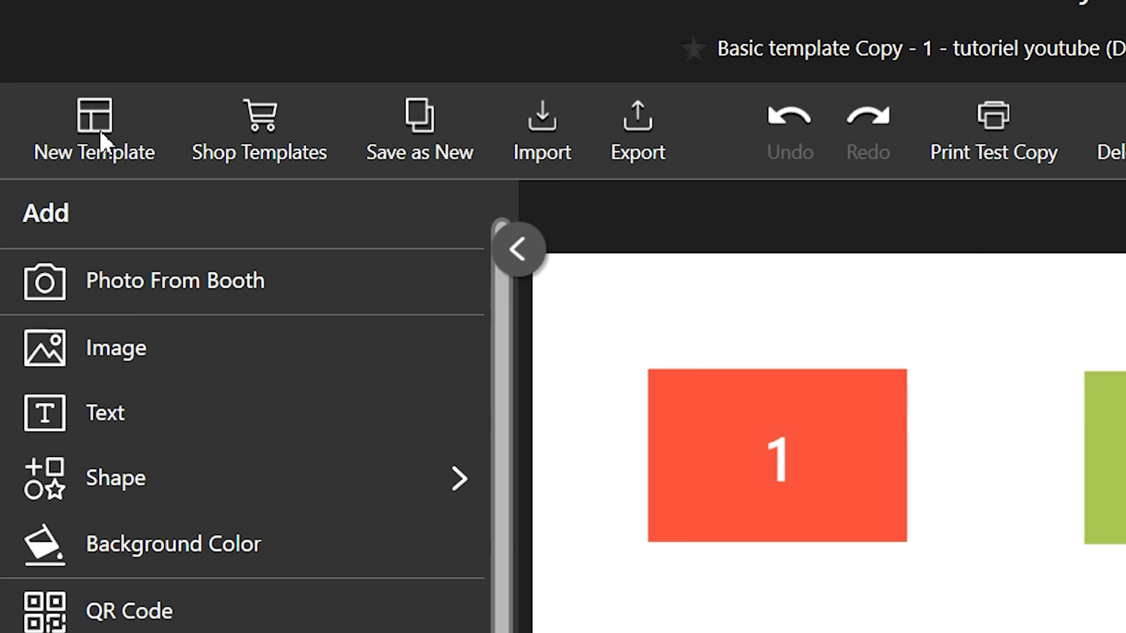
click(99, 130)
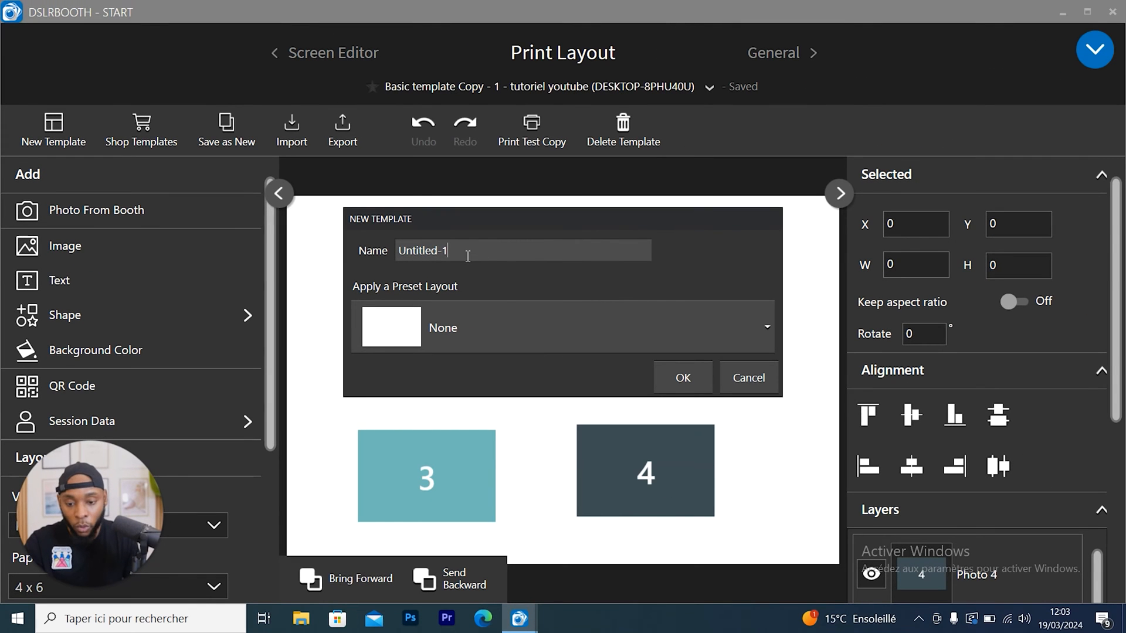
drag(467, 256, 392, 250)
text(template tuto youtube)
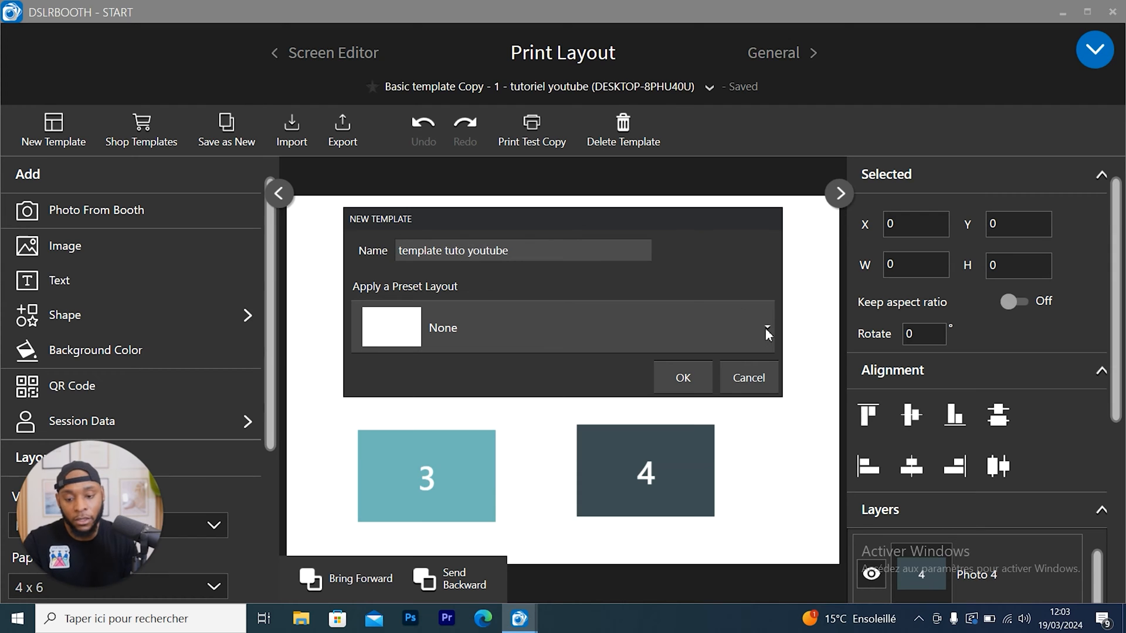
click(766, 328)
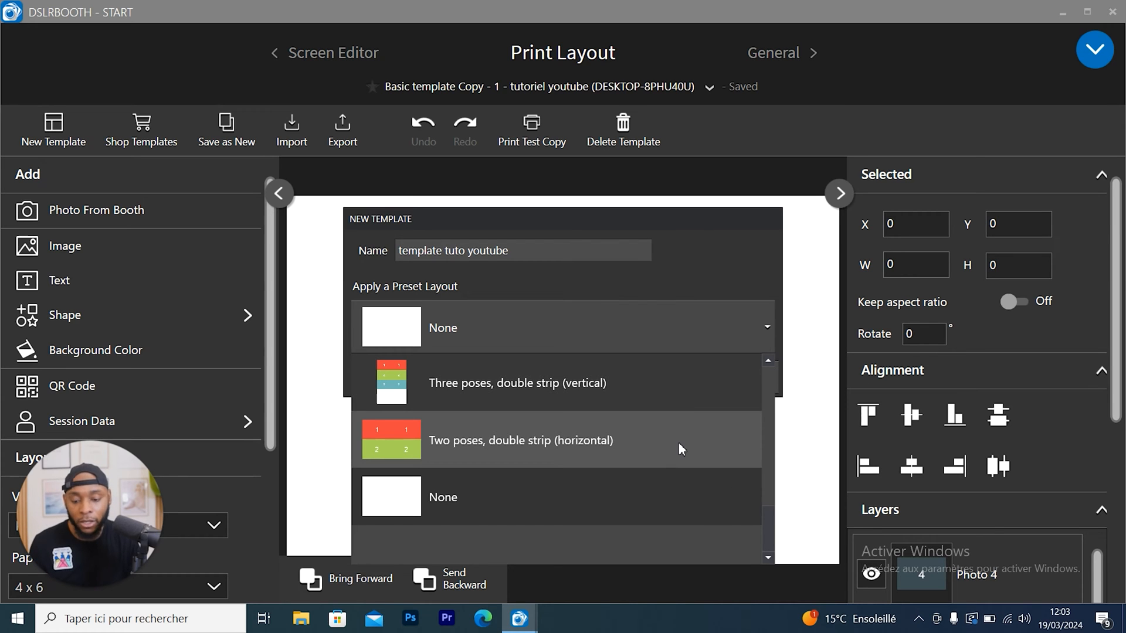
scroll(736, 472, up, 5)
scroll(740, 472, down, 3)
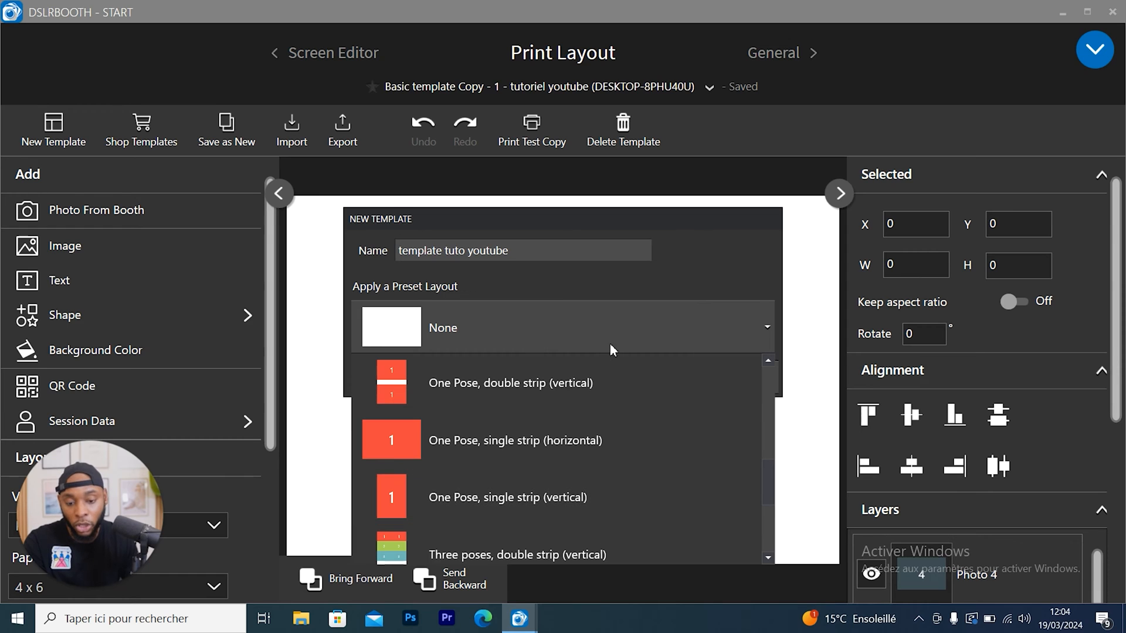
click(590, 329)
click(694, 380)
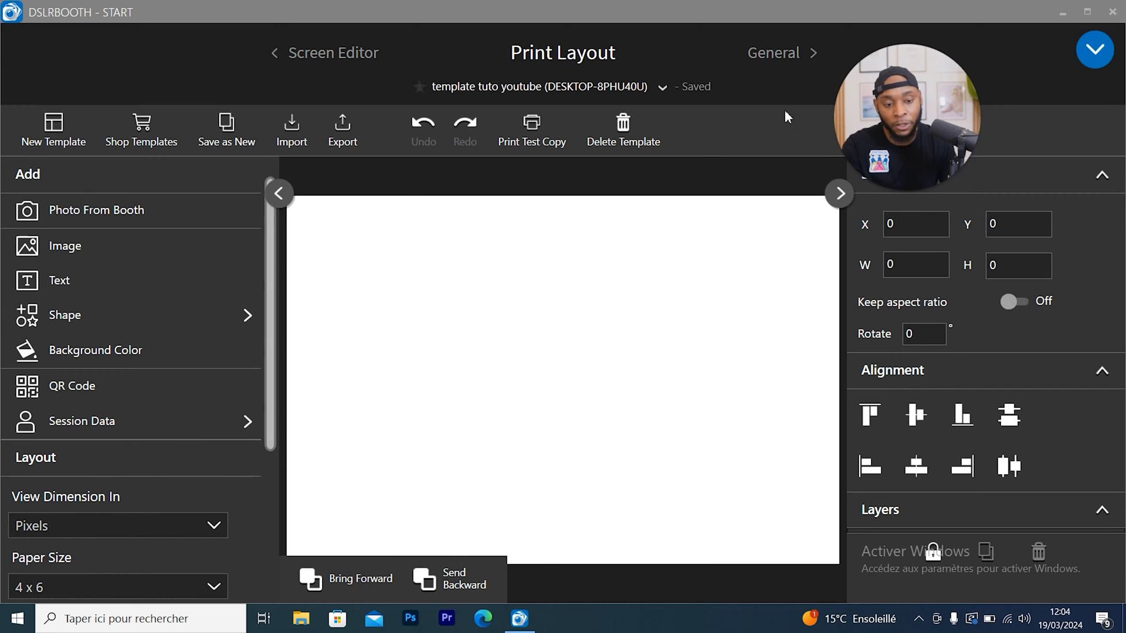
- Examine the template's layout settings, including the available paper sizes, resolution, orientation and dimensions
scroll(148, 434, down, 2)
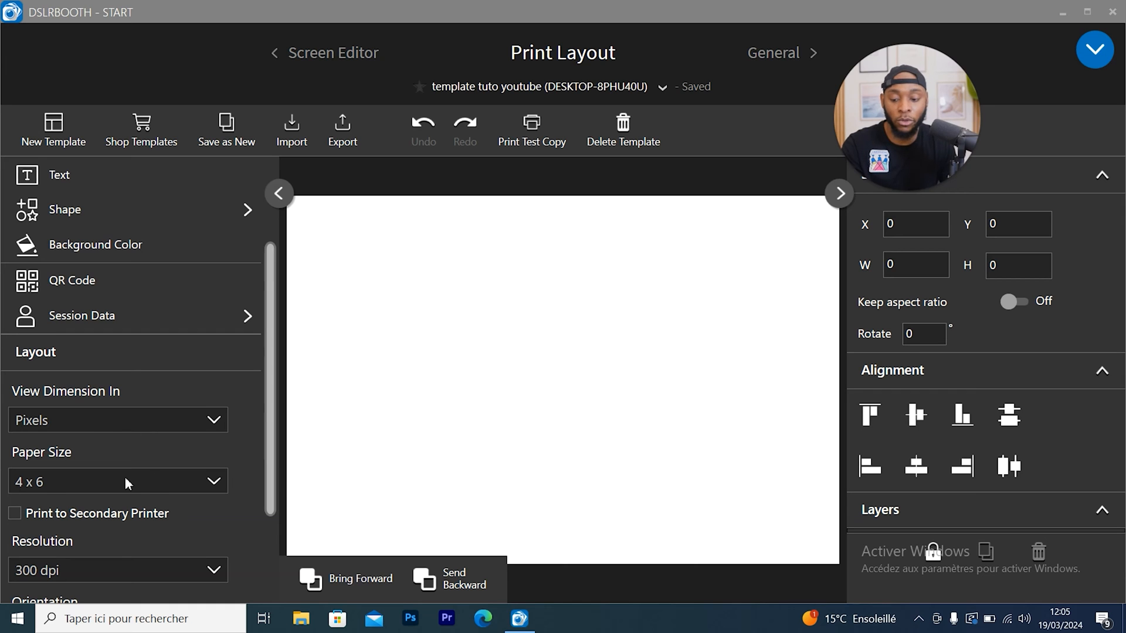
scroll(141, 484, down, 1)
scroll(143, 488, down, 1)
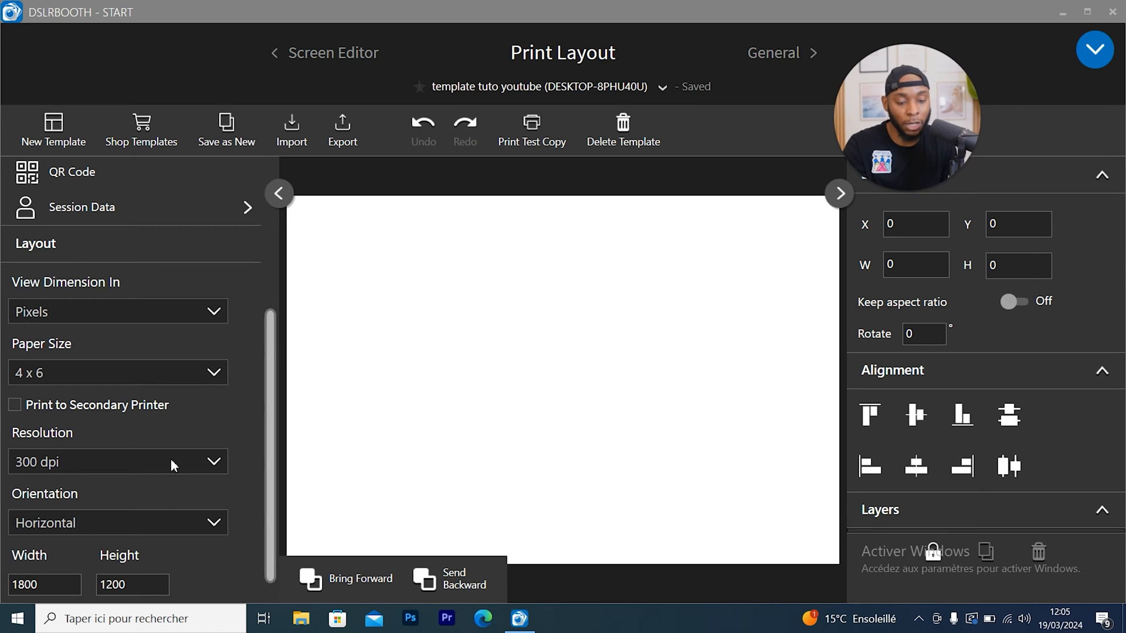
scroll(117, 439, up, 1)
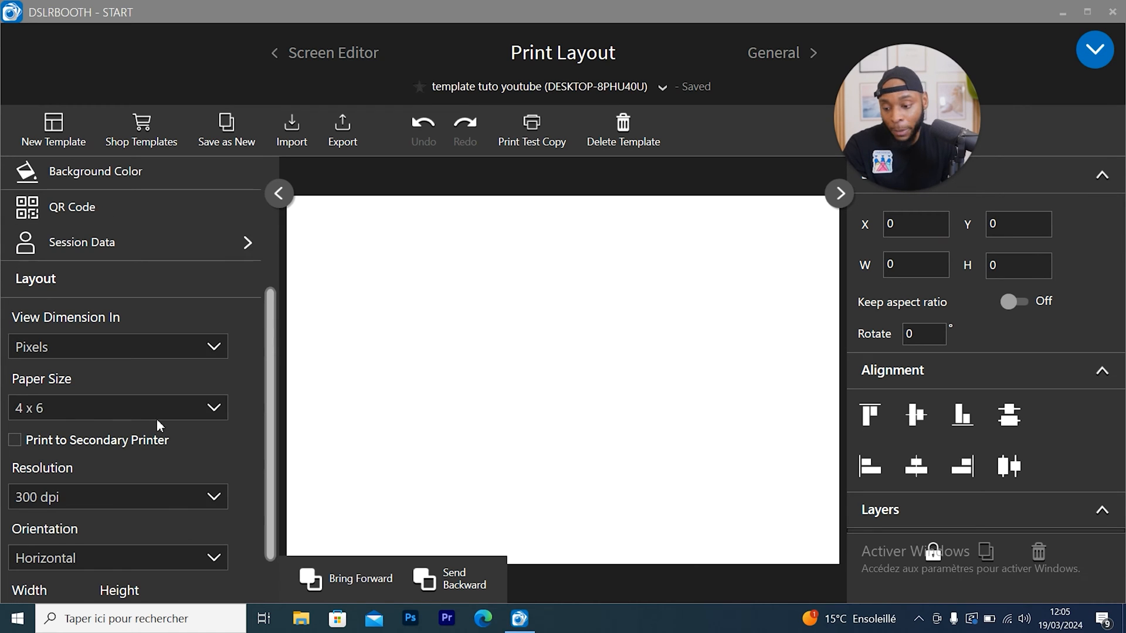
click(220, 407)
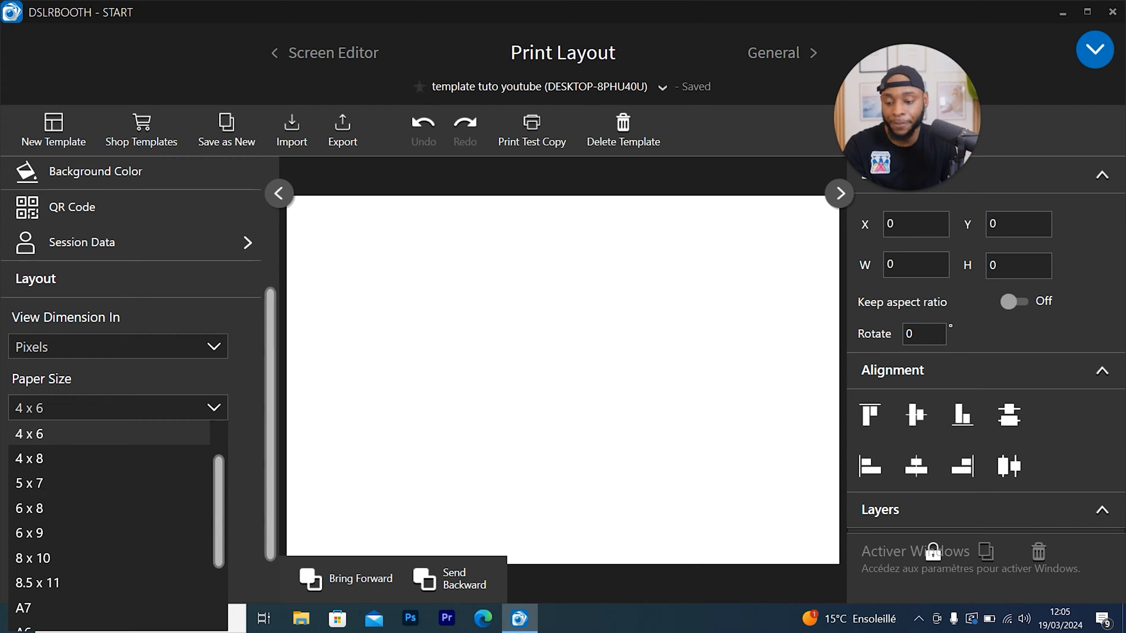
click(217, 407)
scroll(237, 400, up, 2)
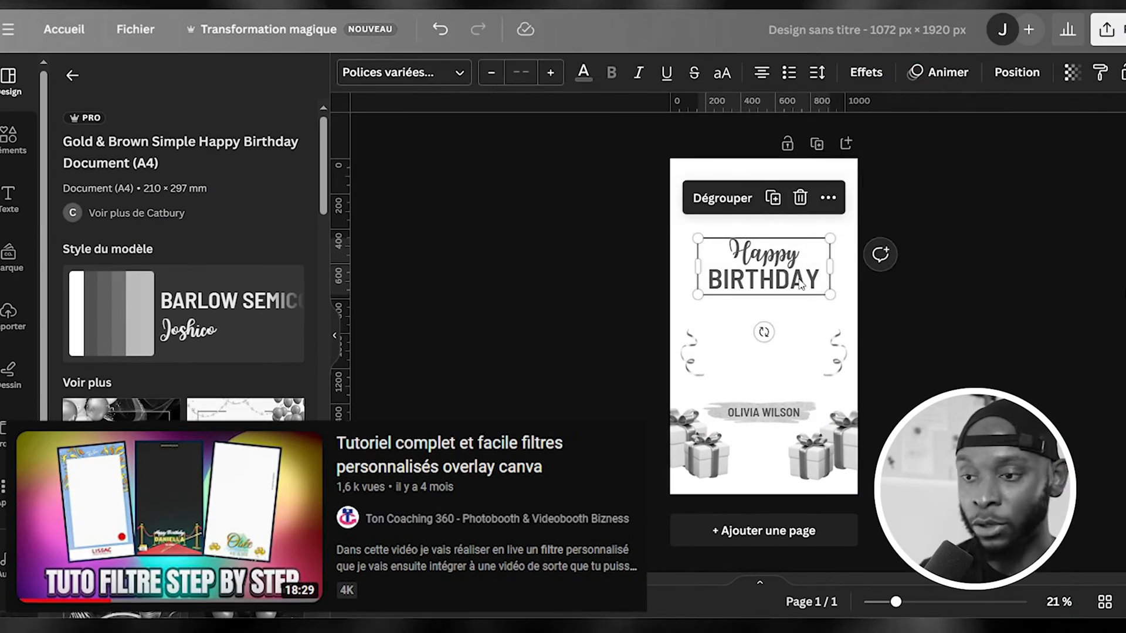
- In Canva, move the curled ribbons to the top of the birthday design and reposition the Happy Birthday text
drag(806, 326, 806, 178)
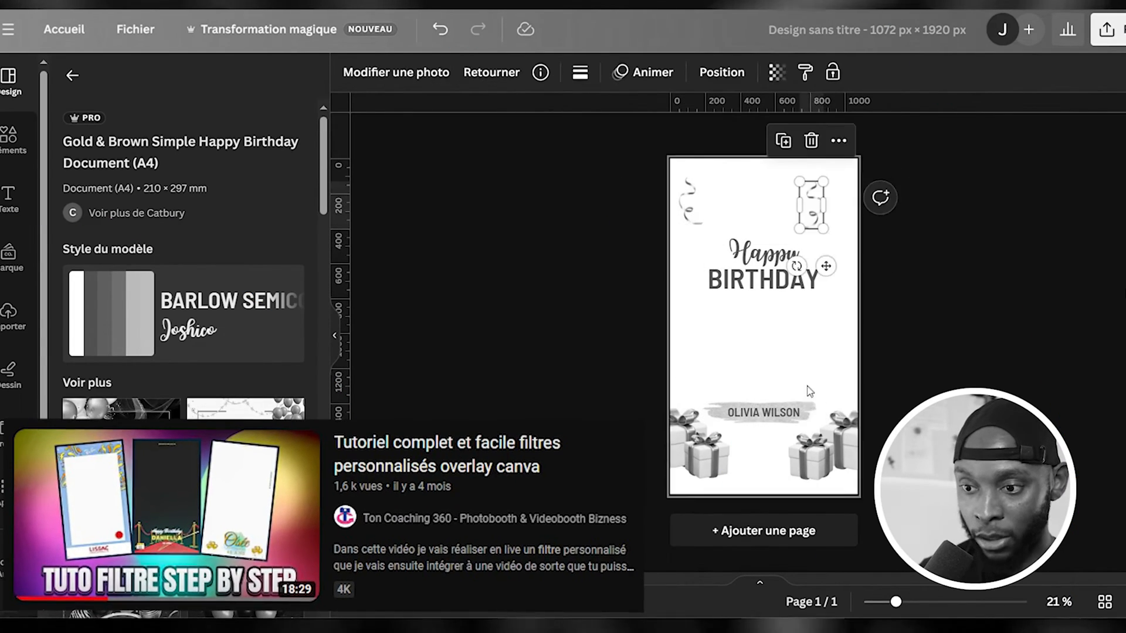
click(780, 289)
drag(780, 288, 790, 369)
click(813, 456)
drag(878, 411, 760, 272)
click(704, 451)
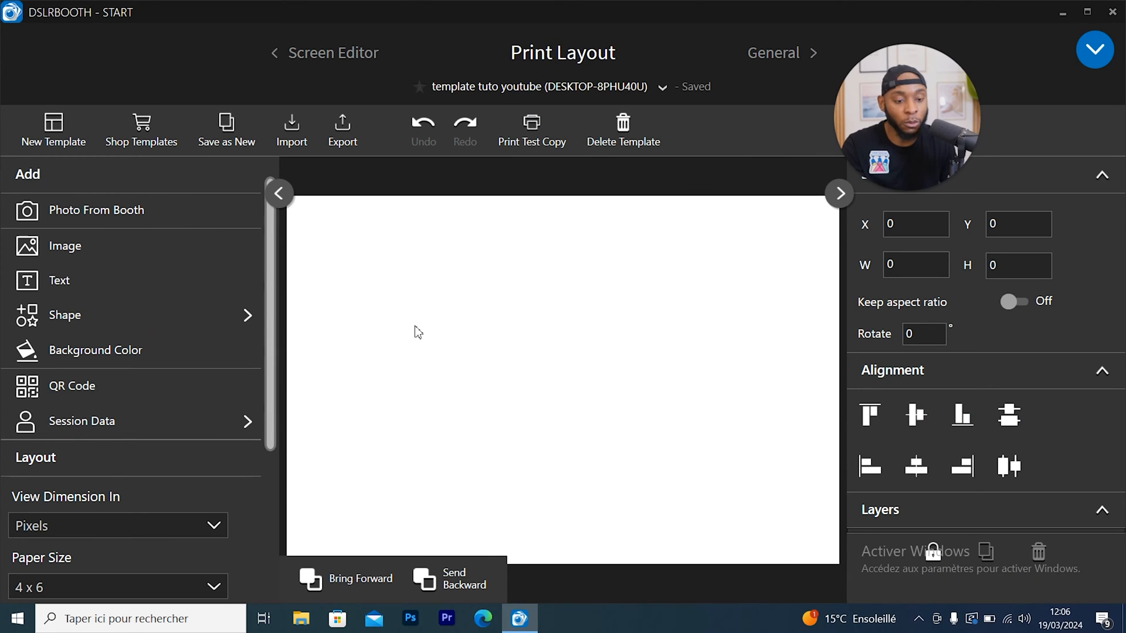
- Back in dslrBooth, add the image "Nous célébrons!" from the PHOTOBOOTH folder as the template's background
click(94, 249)
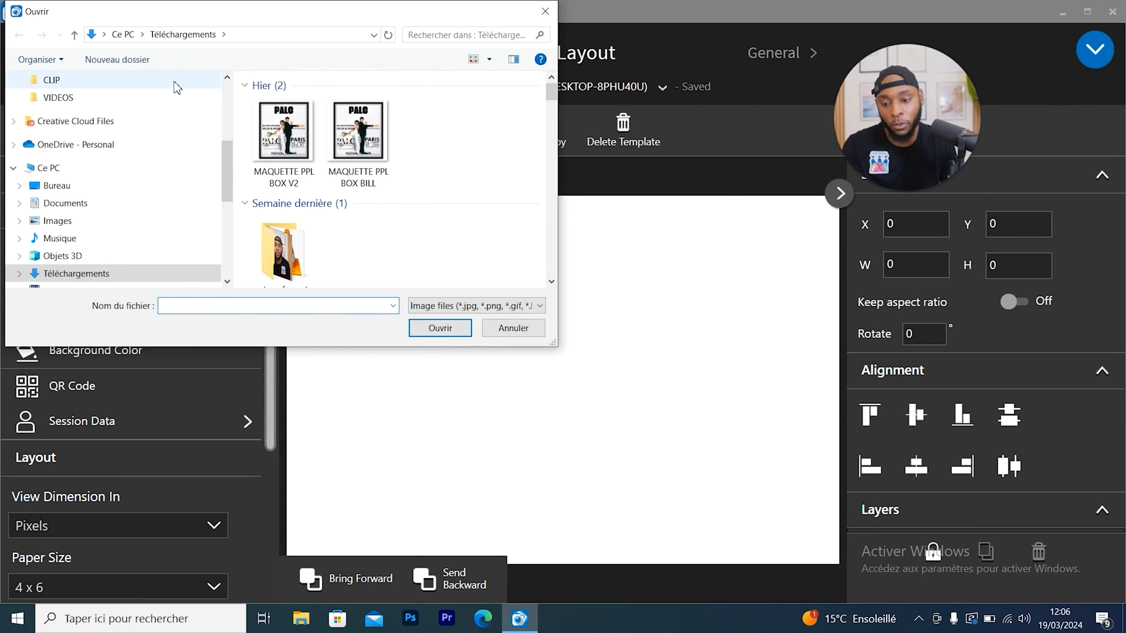
scroll(147, 169, up, 4)
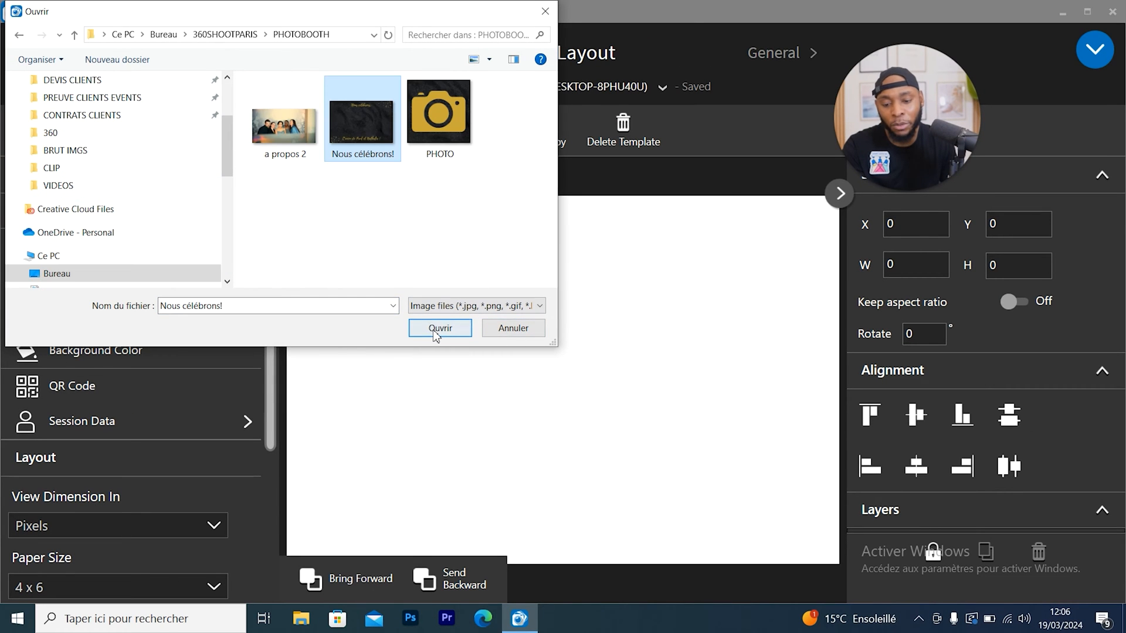
click(441, 328)
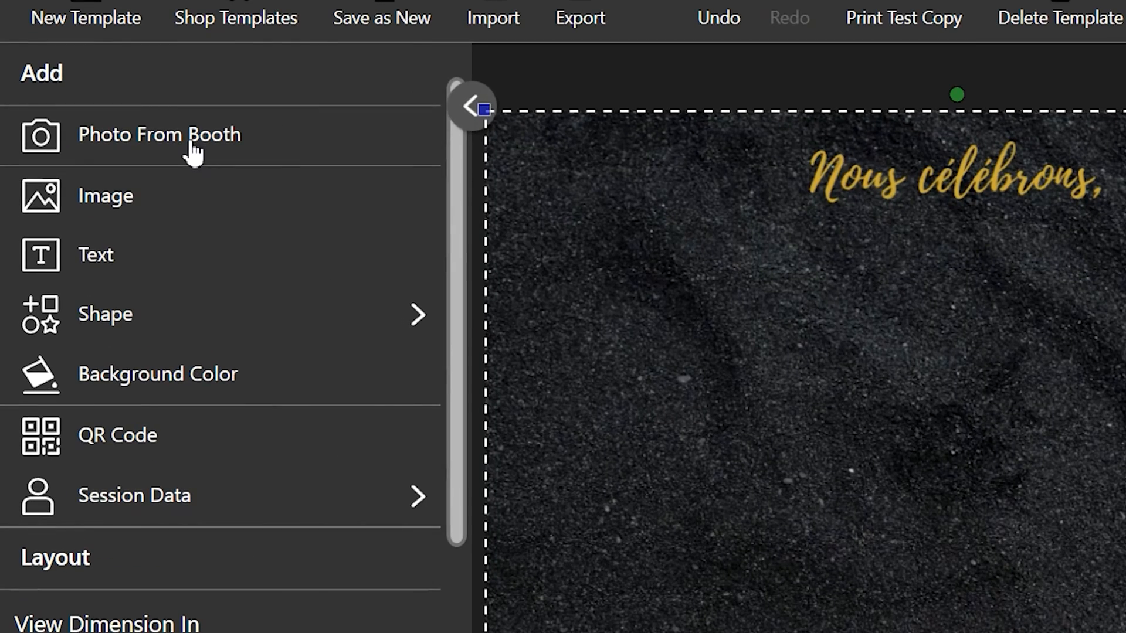
- Add three booth photo placeholders to the template and move photo 3 to the upper-right corner of the layout
click(193, 152)
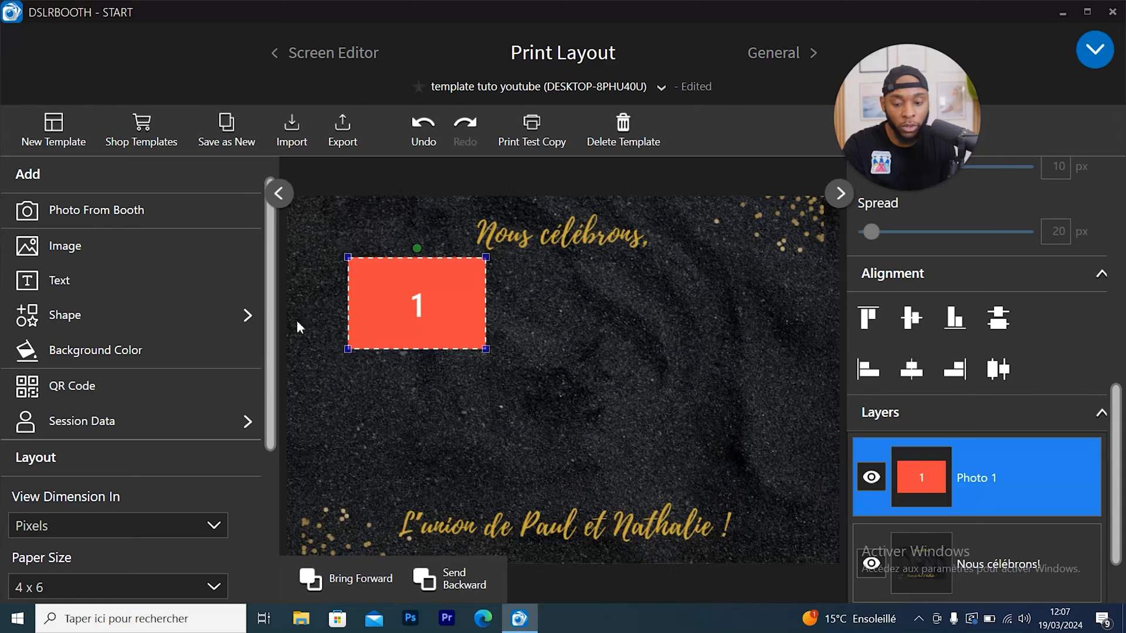
click(151, 210)
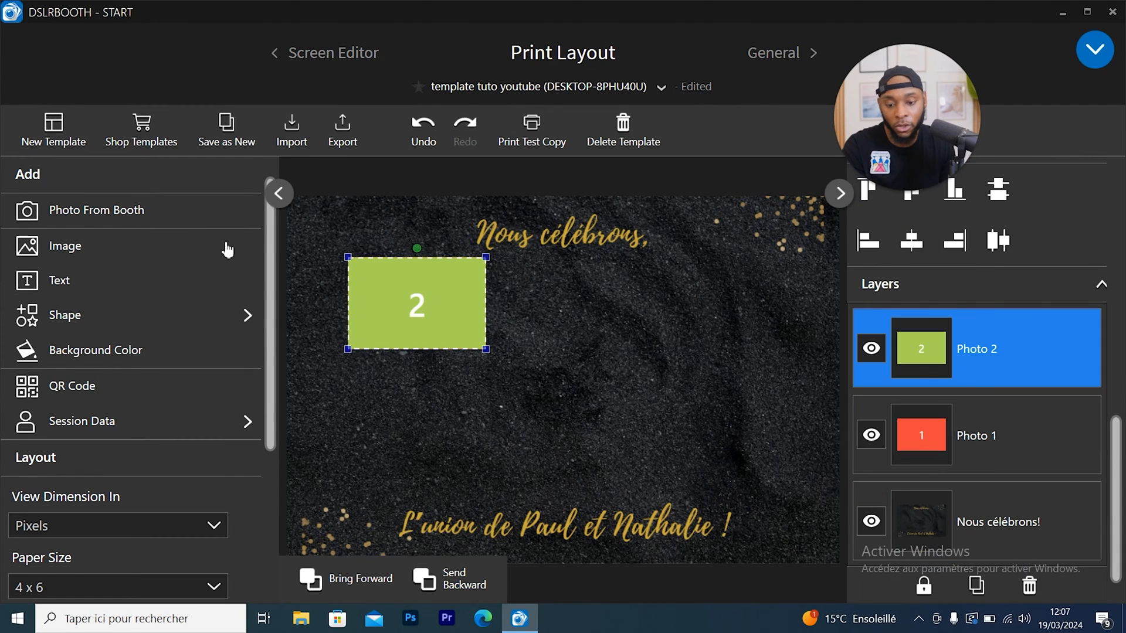
click(98, 210)
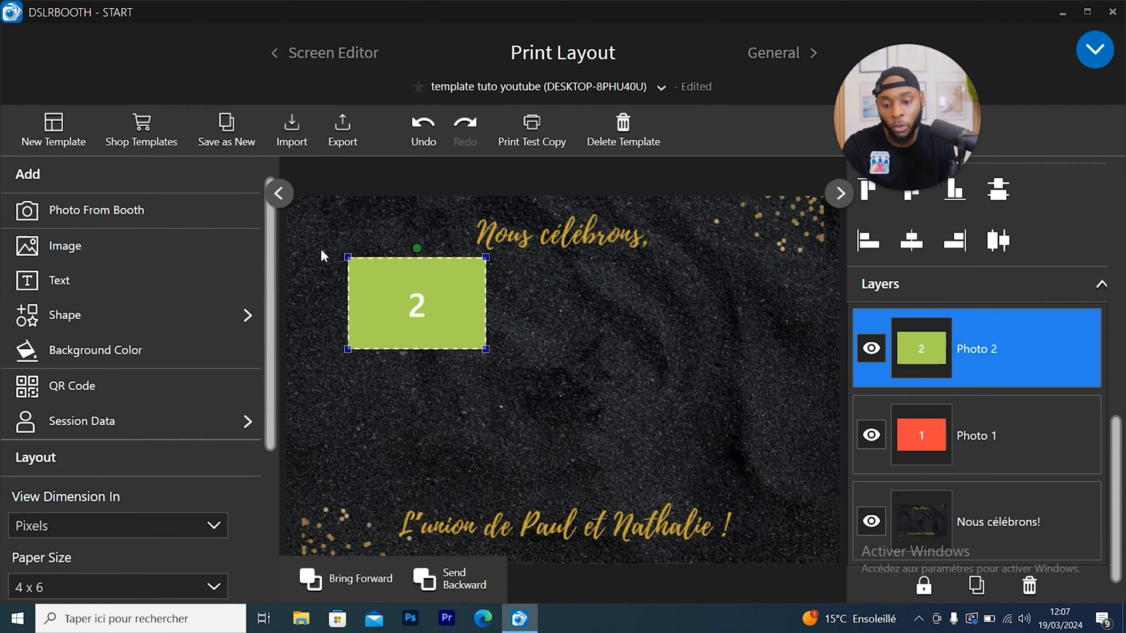
drag(446, 302, 773, 262)
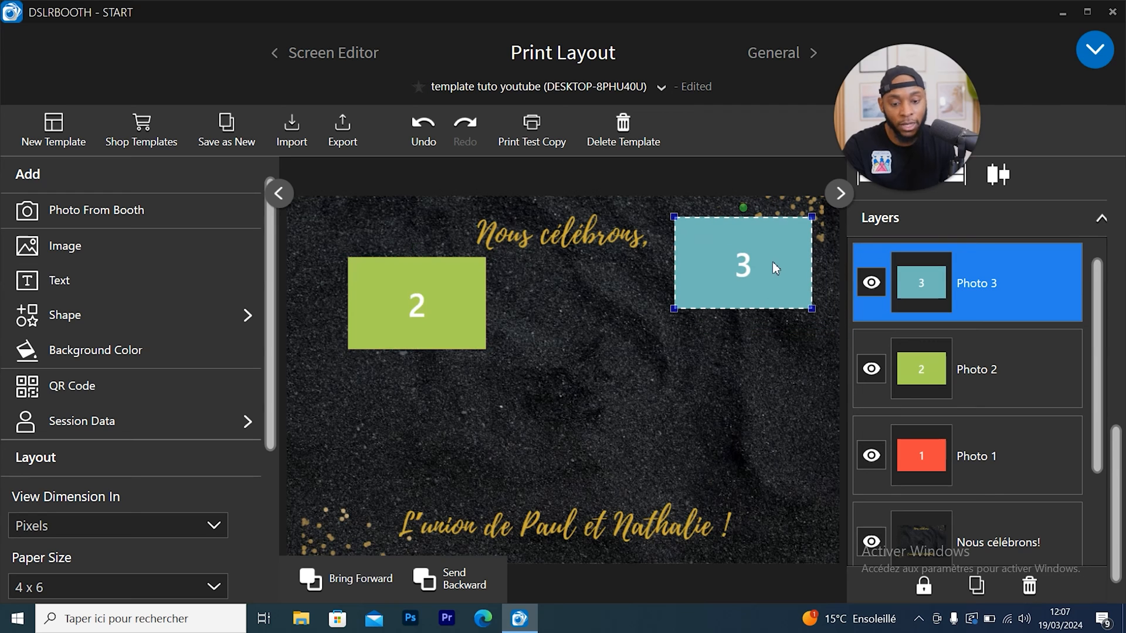
- Move photo 2 below photo 3 and enlarge photo 1 to about 1112 x 741 px on the left side of the layout
drag(483, 329, 792, 390)
click(421, 331)
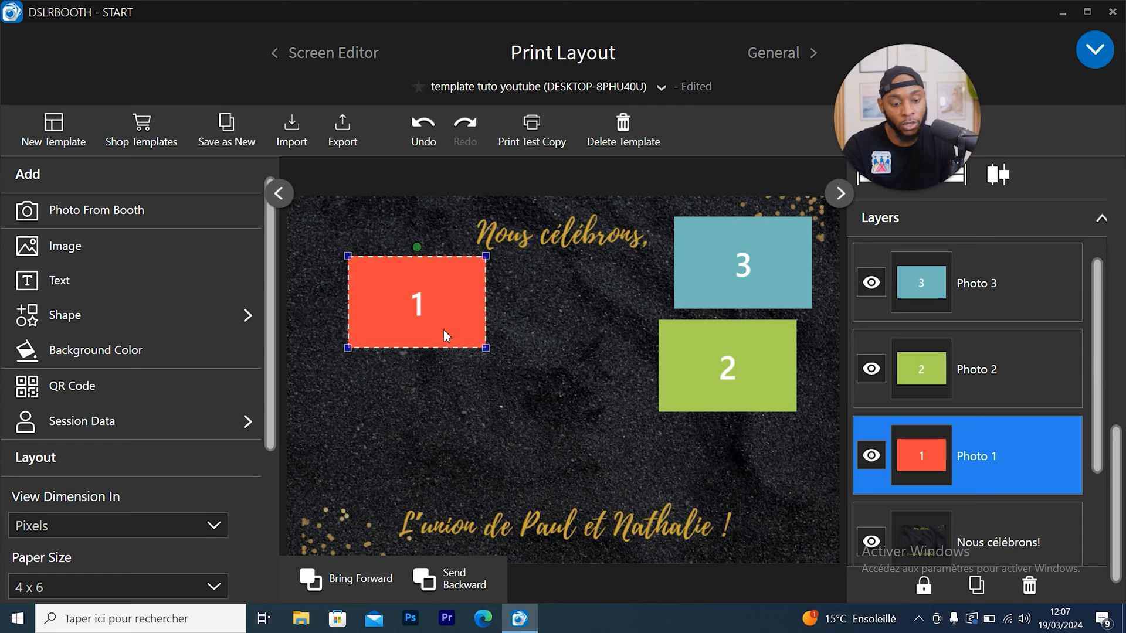
drag(488, 352, 612, 434)
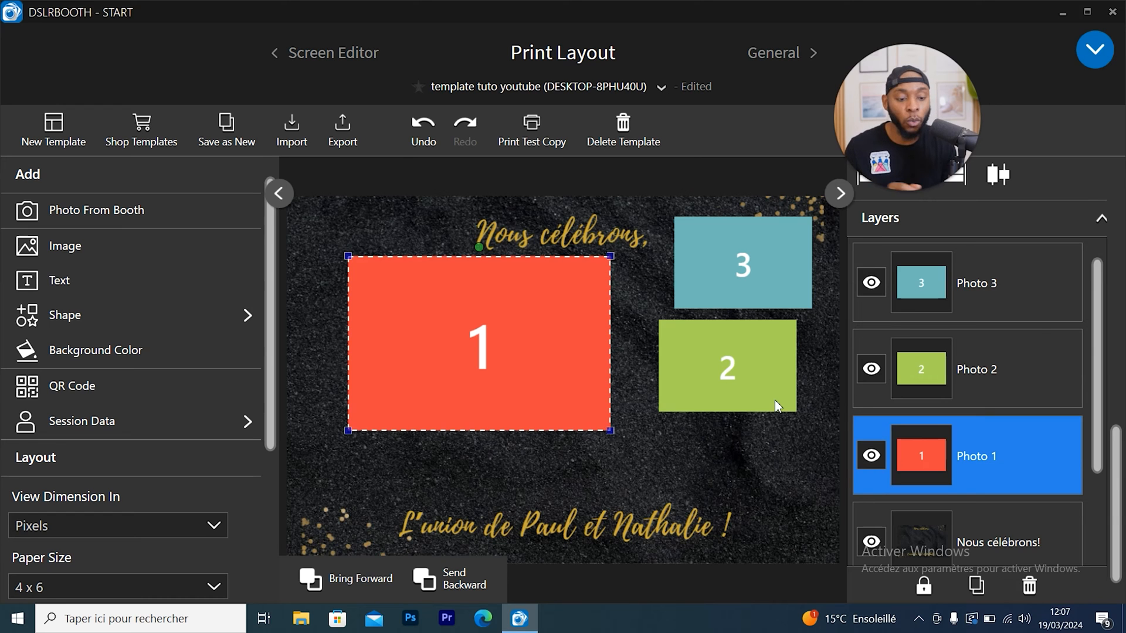
scroll(1094, 263, up, 10)
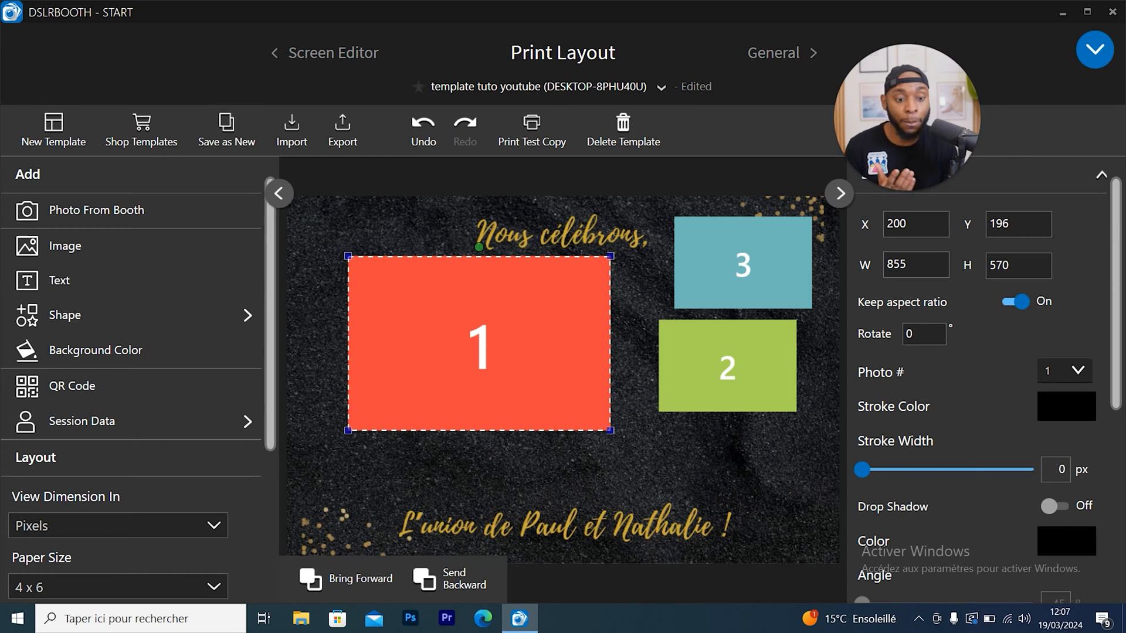
drag(611, 431, 656, 463)
drag(694, 486, 690, 483)
drag(589, 404, 548, 416)
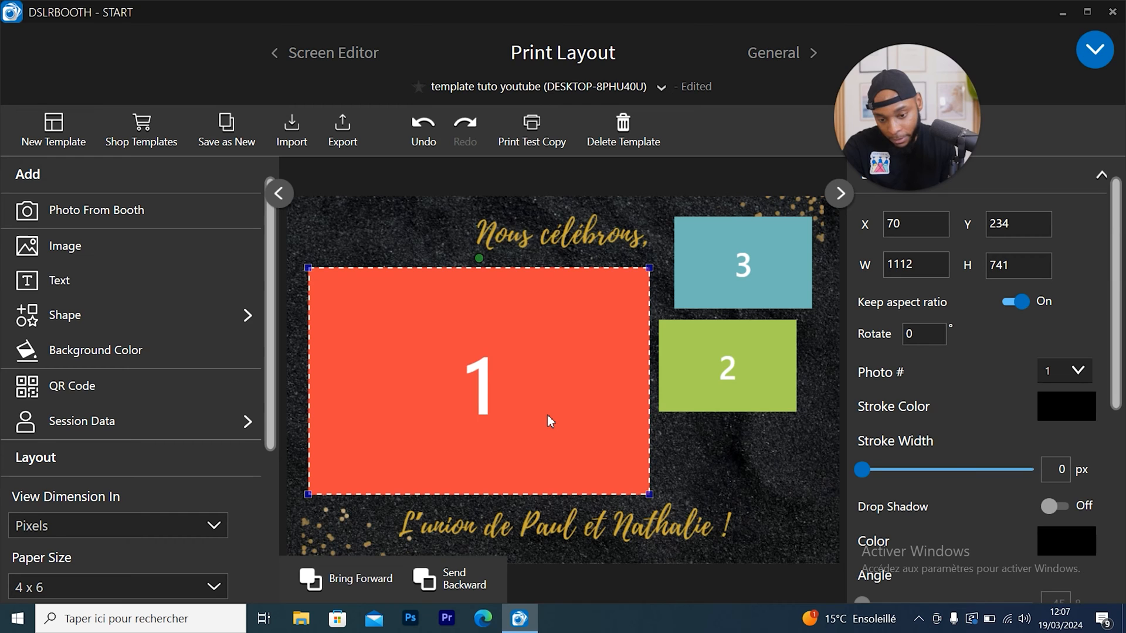
- Enlarge photos 3 and 2 to about 532 x 355 px each and stack them beside photo 1, with photo 3 above photo 2
drag(768, 380, 769, 456)
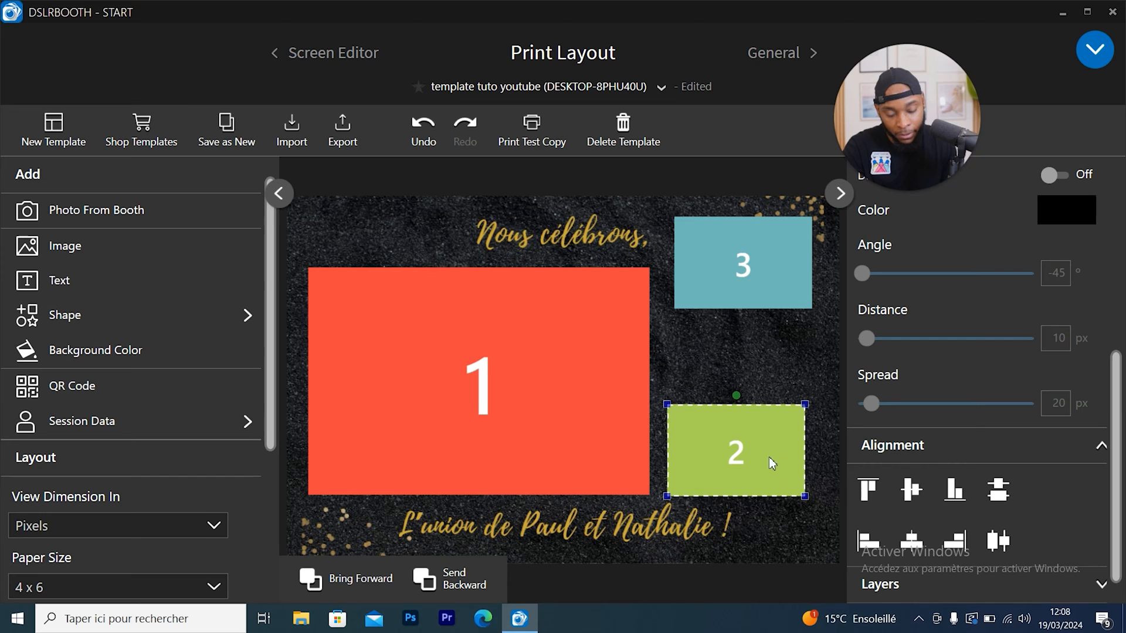
drag(771, 287, 827, 380)
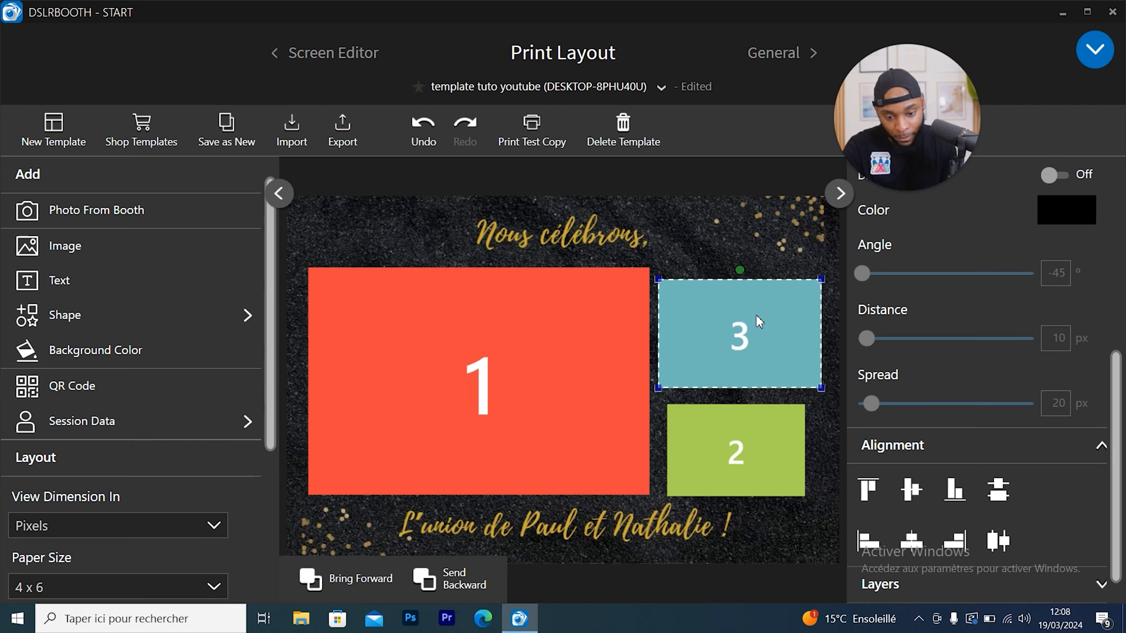
drag(756, 316, 758, 307)
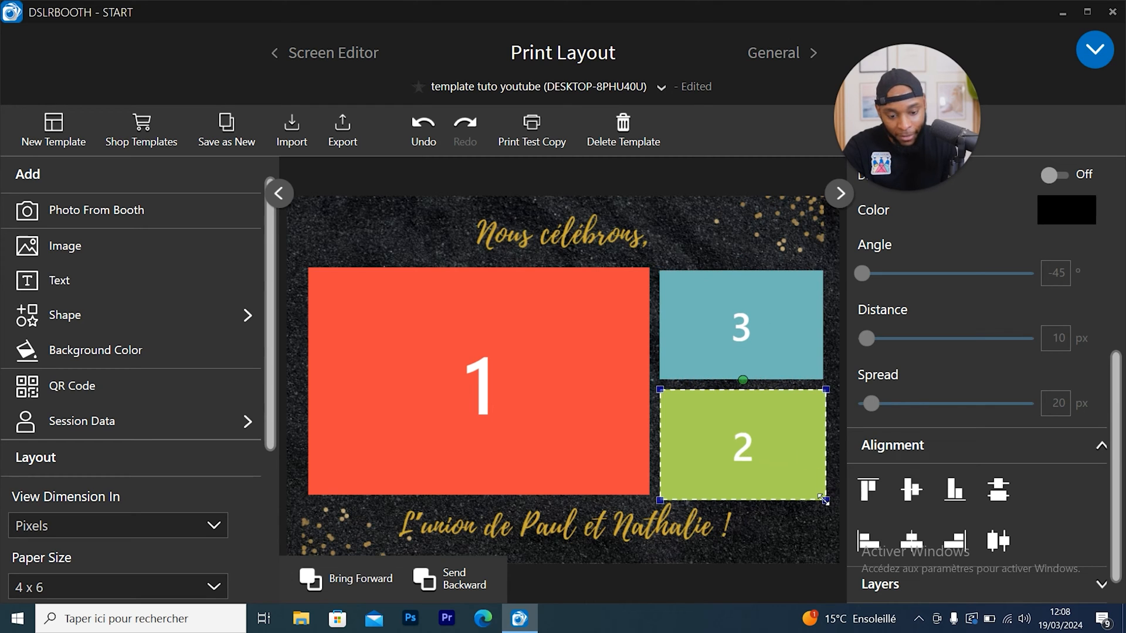
drag(824, 501, 821, 499)
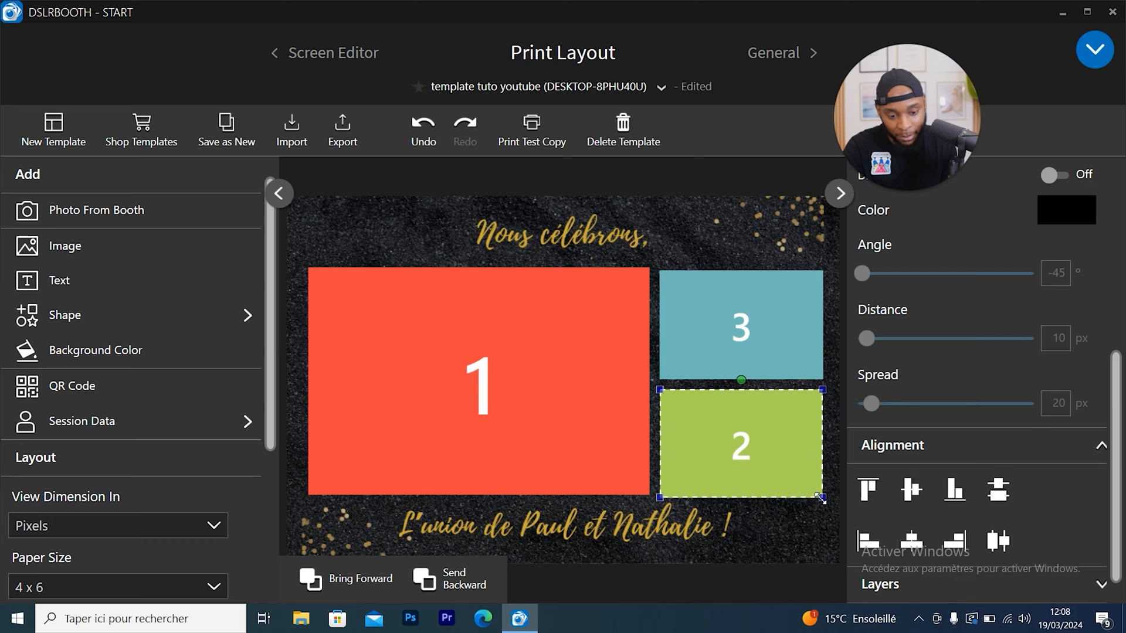
click(756, 242)
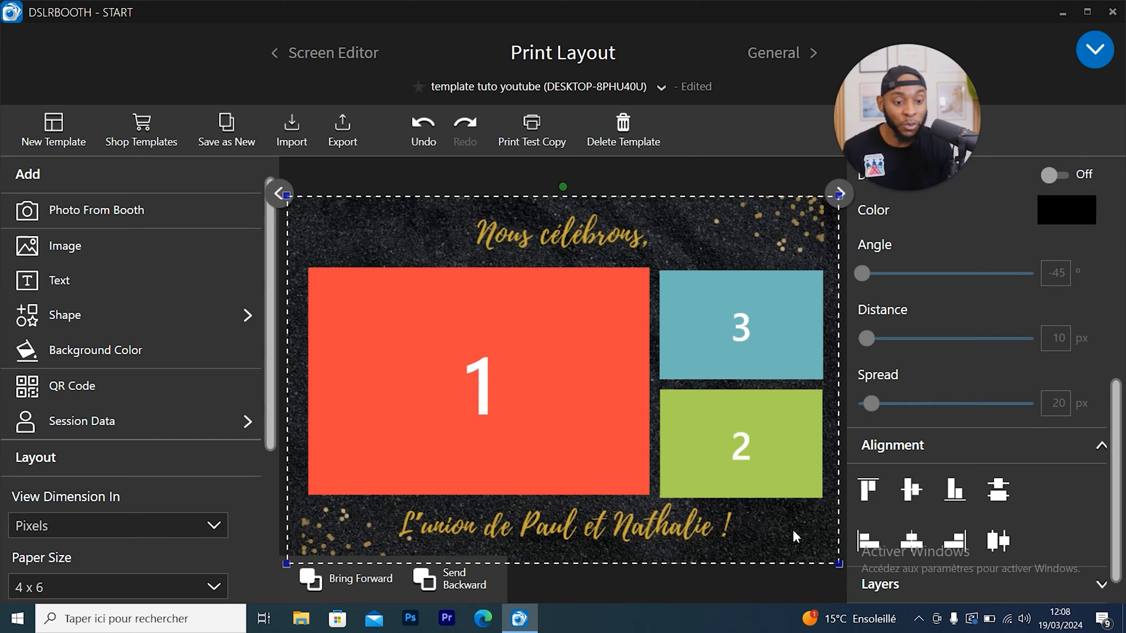
- Give photo 1 a stroke width of 14 px
click(551, 371)
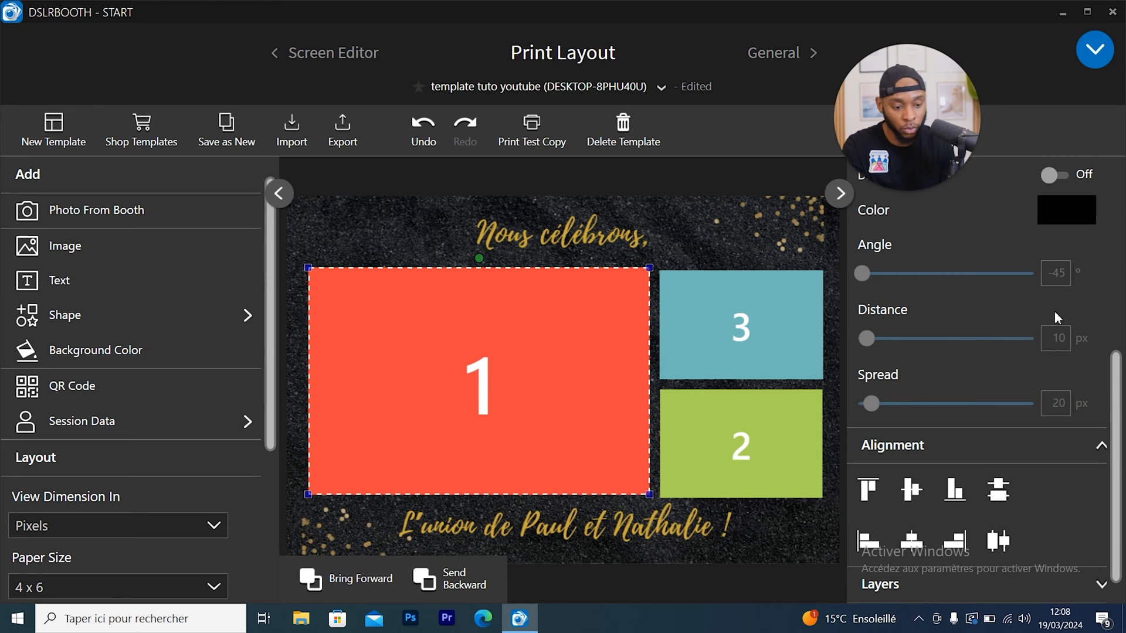
click(1100, 444)
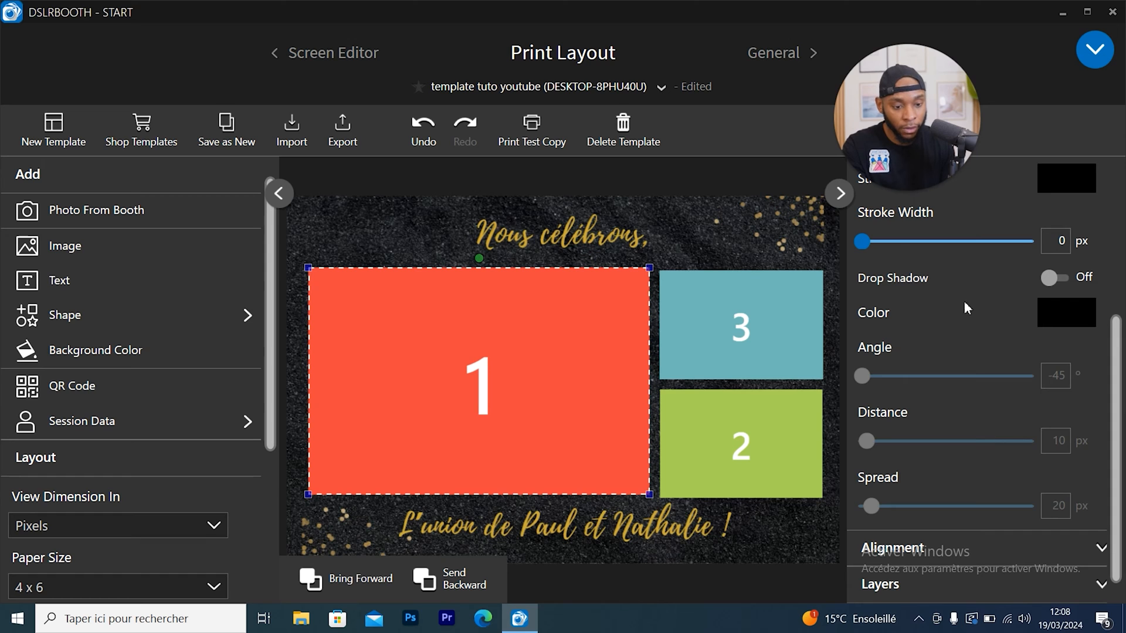
mouse_move(863, 241)
mouse_down()
mouse_move(1021, 248)
mouse_move(888, 251)
mouse_up()
scroll(938, 352, up, 2)
scroll(951, 432, down, 2)
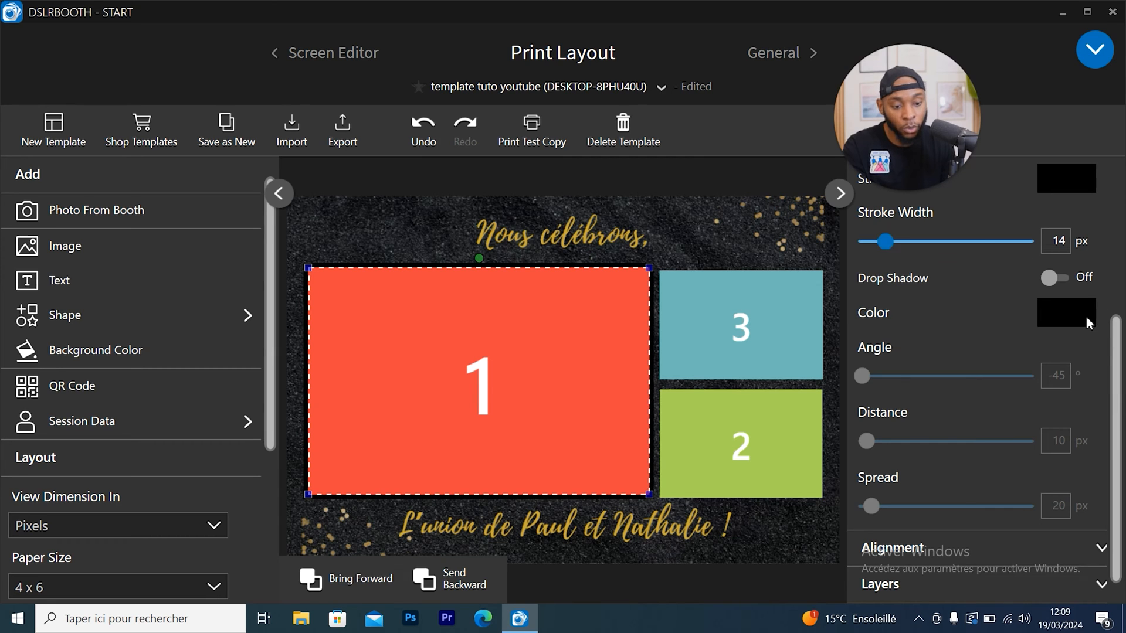
- Set the stroke color of photo 1 to dark golden brown, hex 4F3A00
scroll(1077, 307, up, 2)
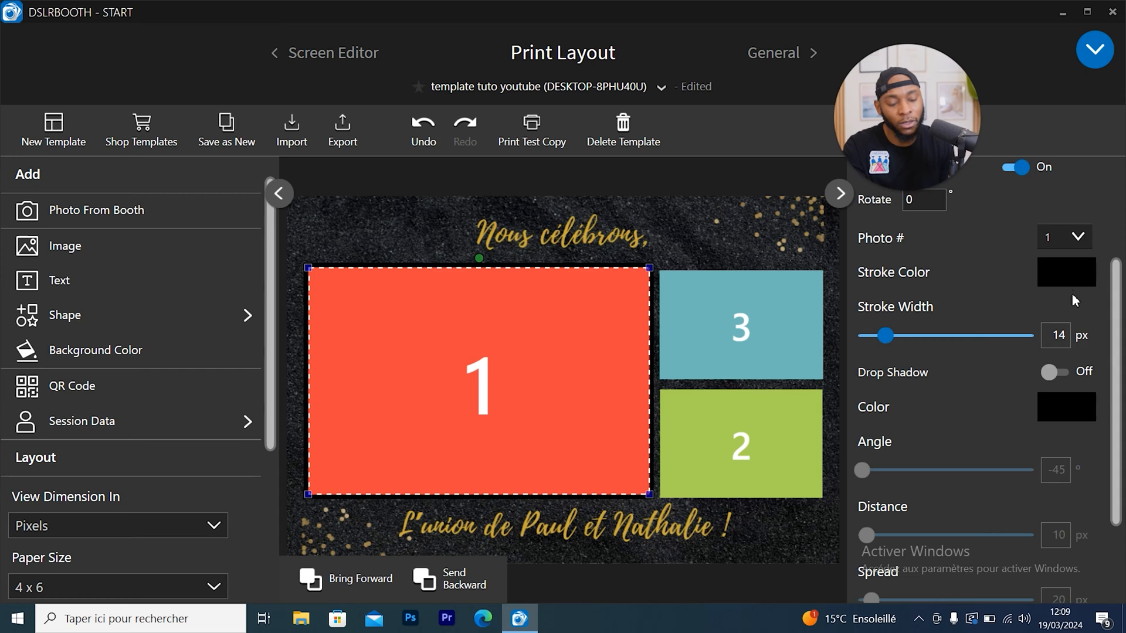
click(1073, 281)
mouse_move(935, 294)
mouse_down()
mouse_move(1016, 399)
mouse_move(1011, 472)
mouse_move(993, 482)
mouse_up()
mouse_move(975, 501)
mouse_down()
mouse_move(948, 504)
mouse_move(968, 513)
mouse_move(958, 508)
mouse_up()
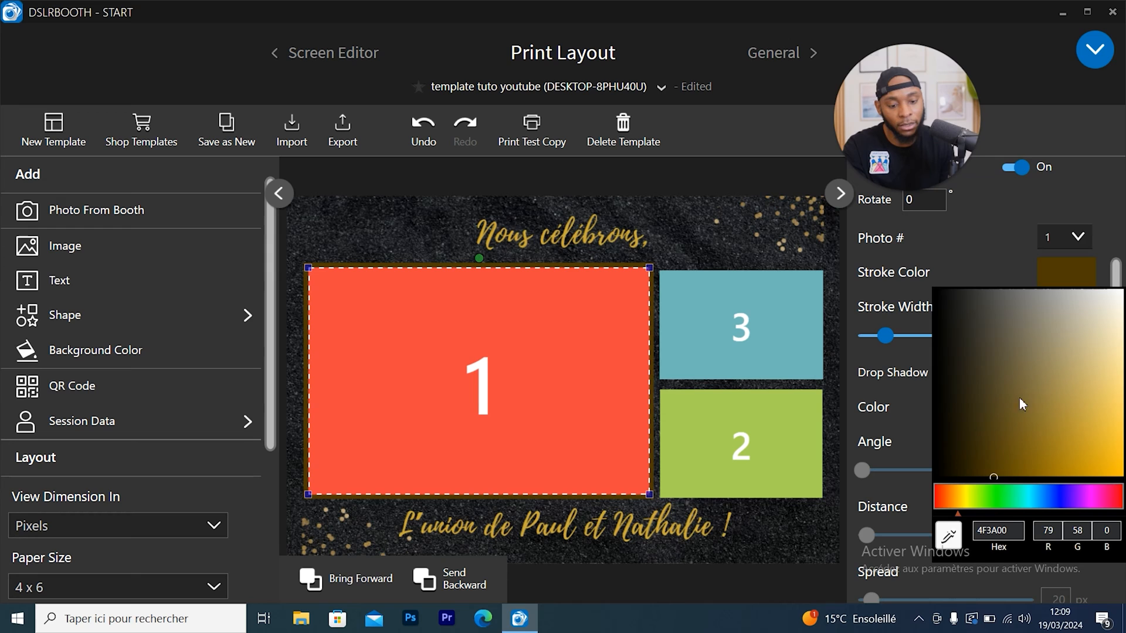
click(593, 379)
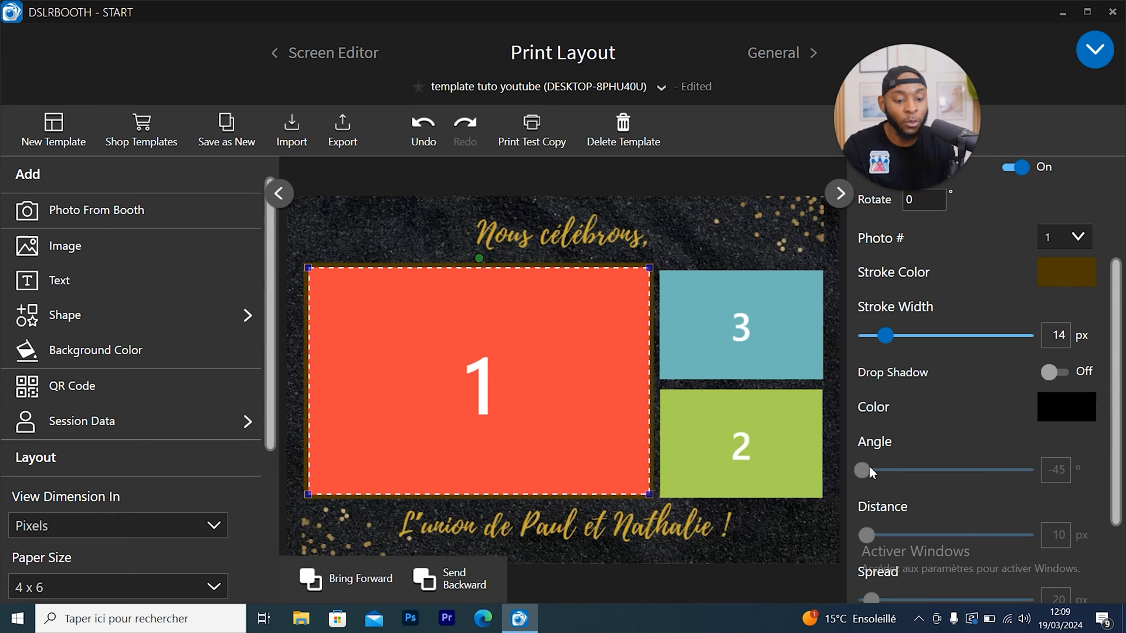
- Try a drop shadow on photo 1 with a 21° angle and 0 px distance, and switch the shadow off again
click(1067, 375)
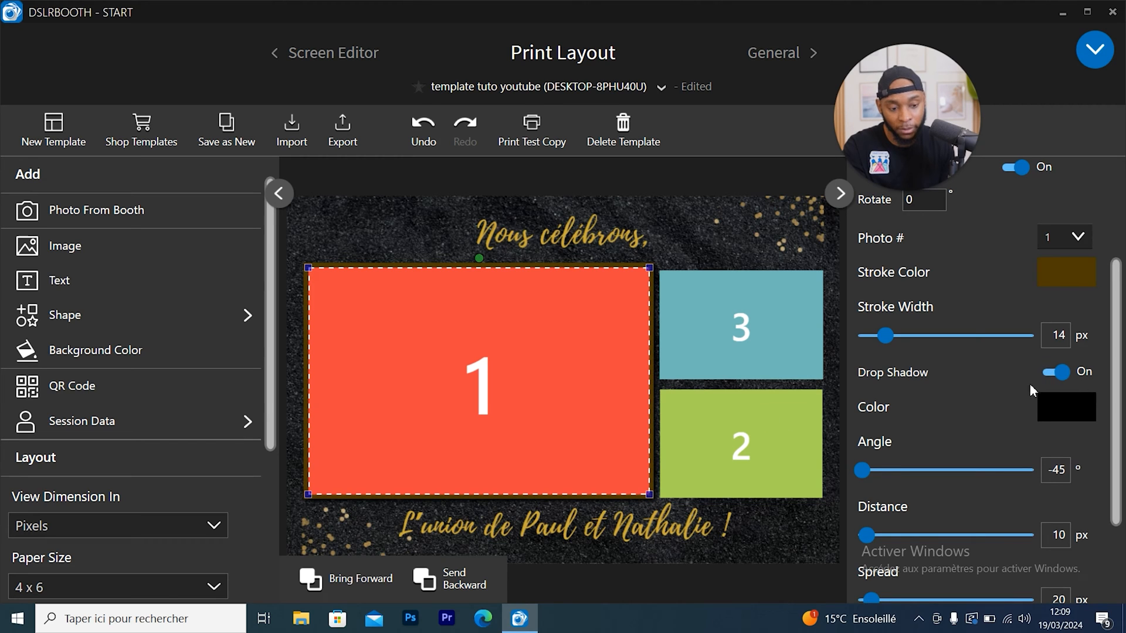
mouse_move(862, 470)
mouse_down()
mouse_move(1015, 472)
mouse_move(835, 476)
mouse_move(872, 470)
mouse_up()
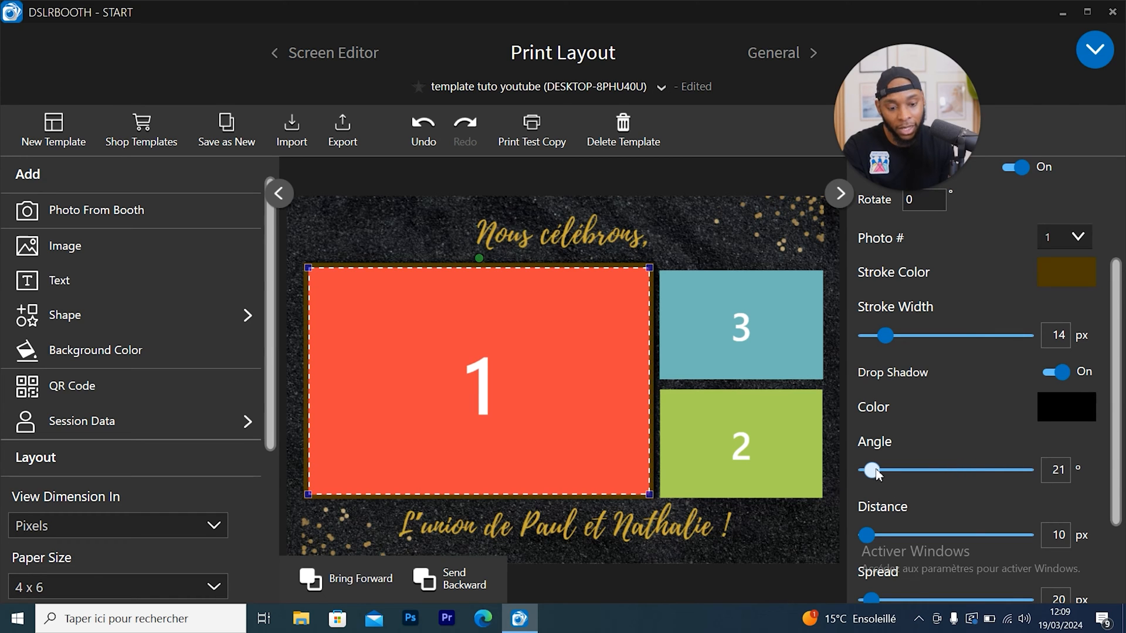
mouse_move(866, 534)
mouse_down()
mouse_move(1005, 534)
mouse_move(860, 543)
mouse_up()
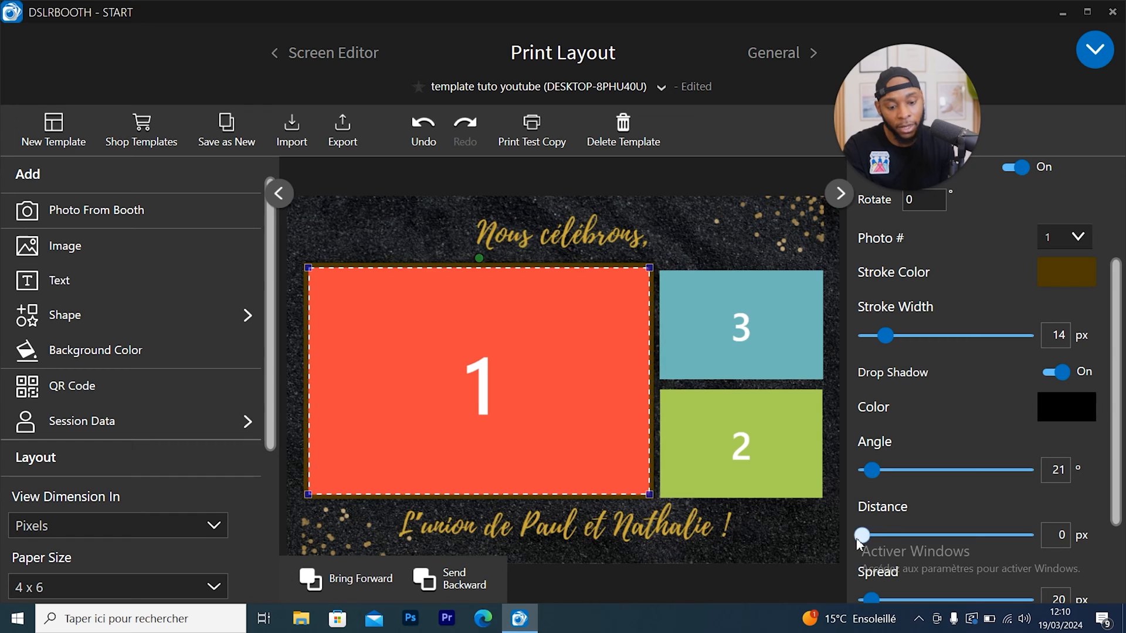
click(1051, 372)
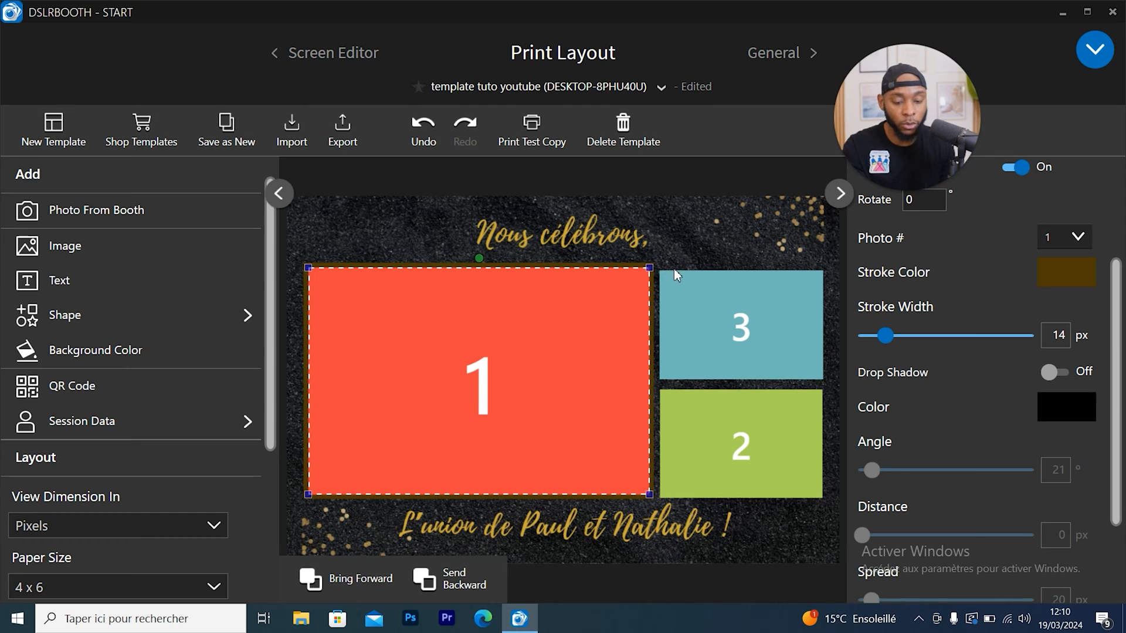
click(716, 223)
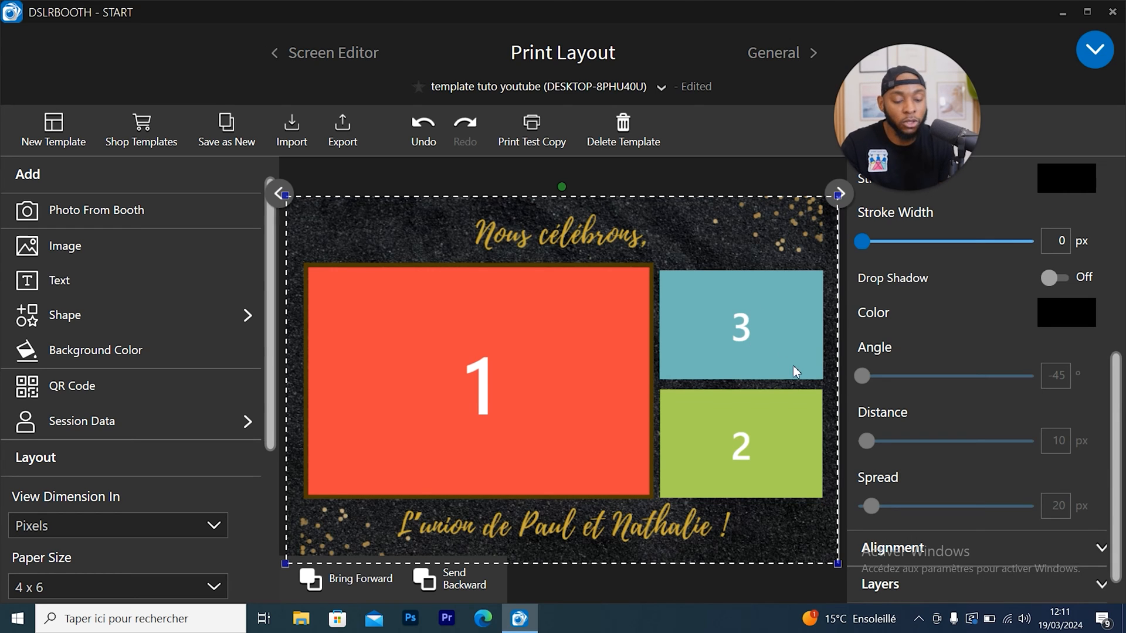
- Turn off Keep aspect ratio for photo 3
click(773, 363)
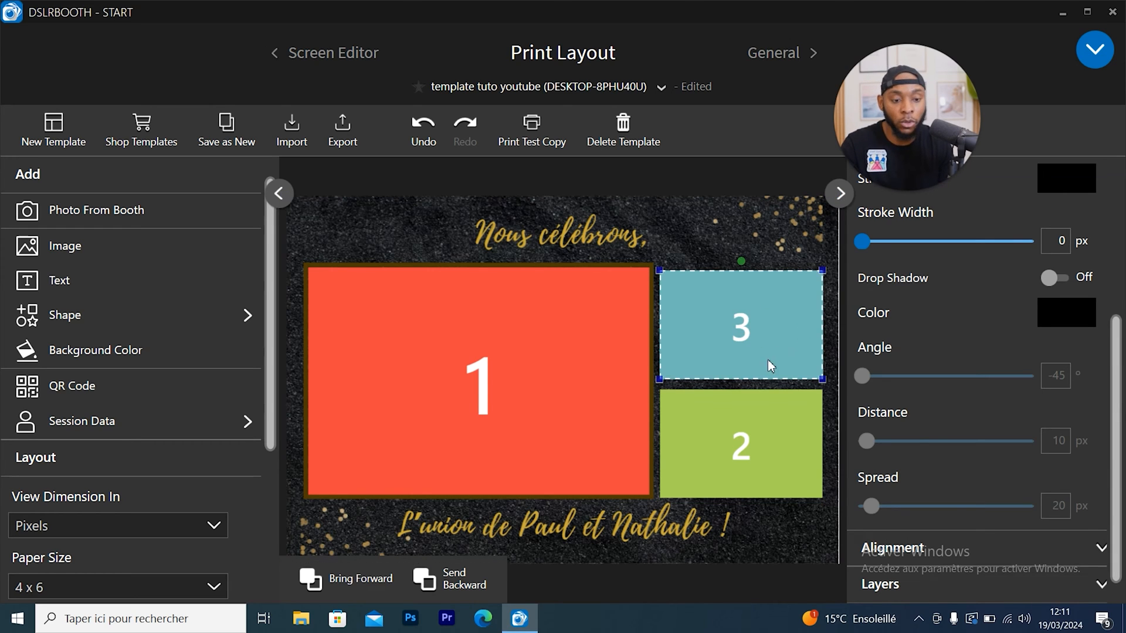
drag(1117, 370, 1114, 200)
click(1015, 303)
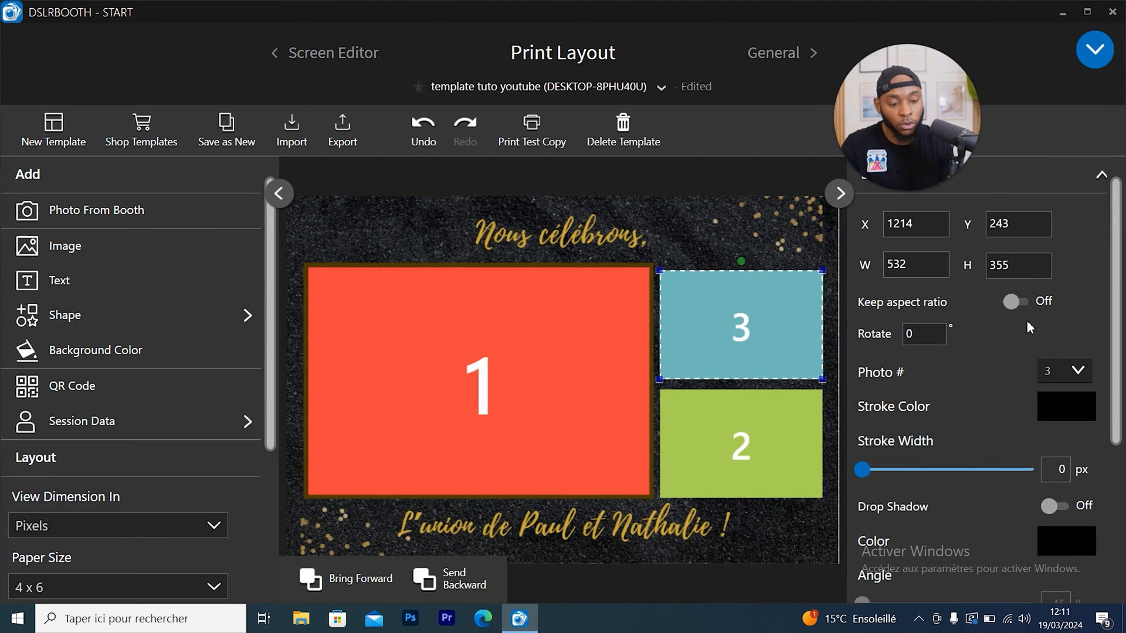
- Try stretching photo 3 across photo 1 to about 1534 x 403 px, try shifting it toward photo 2, and undo both changes
drag(659, 379, 352, 398)
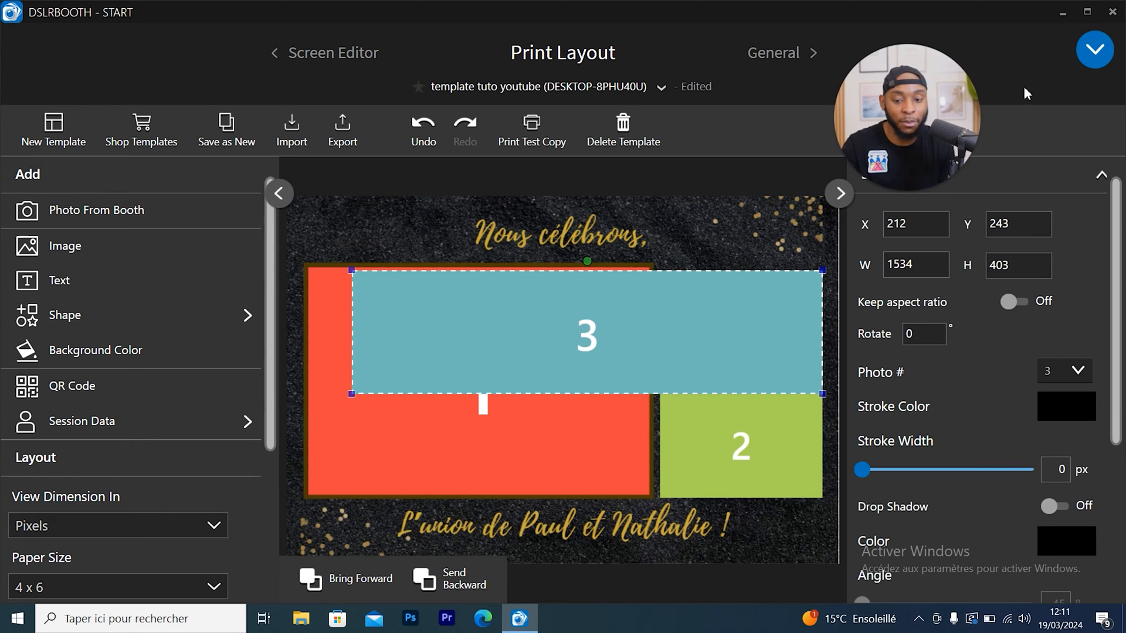
click(420, 136)
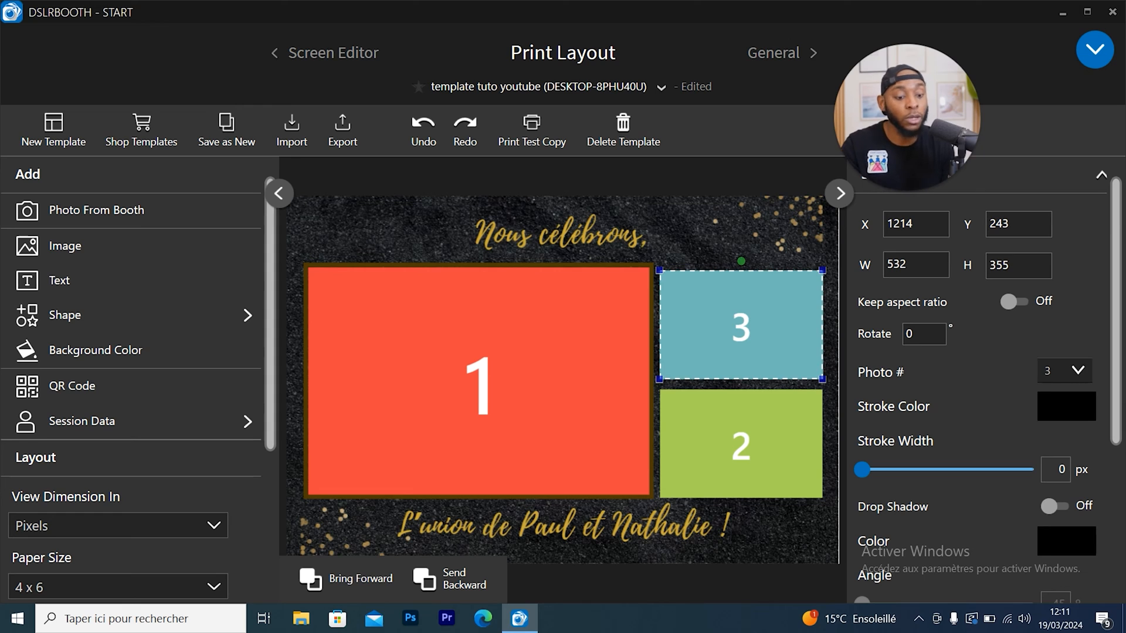
drag(740, 326, 721, 348)
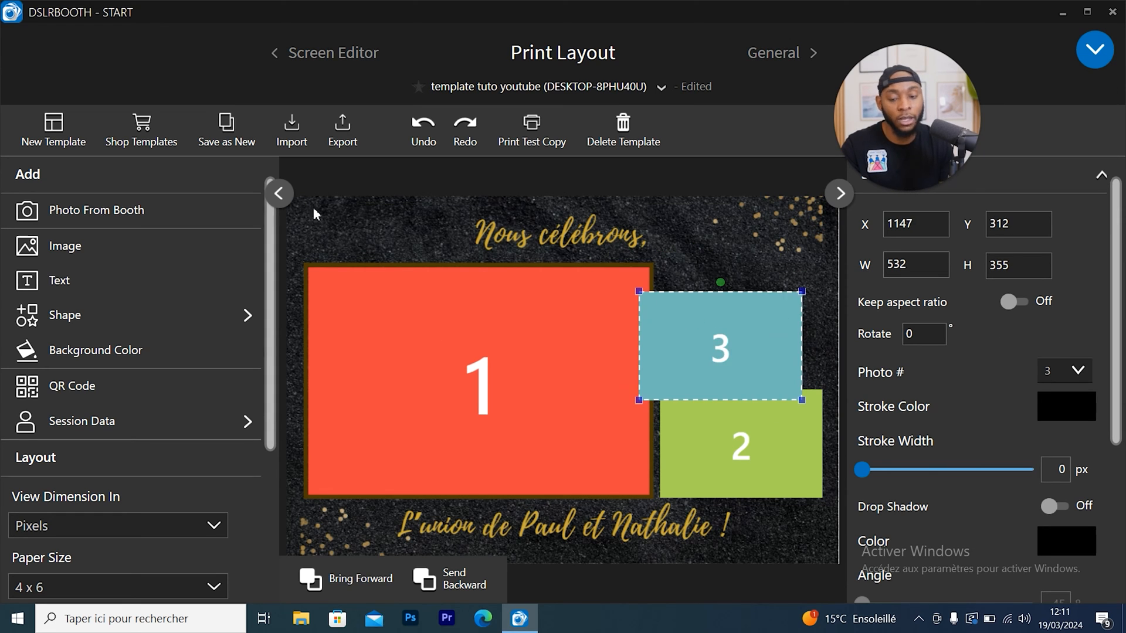
click(423, 132)
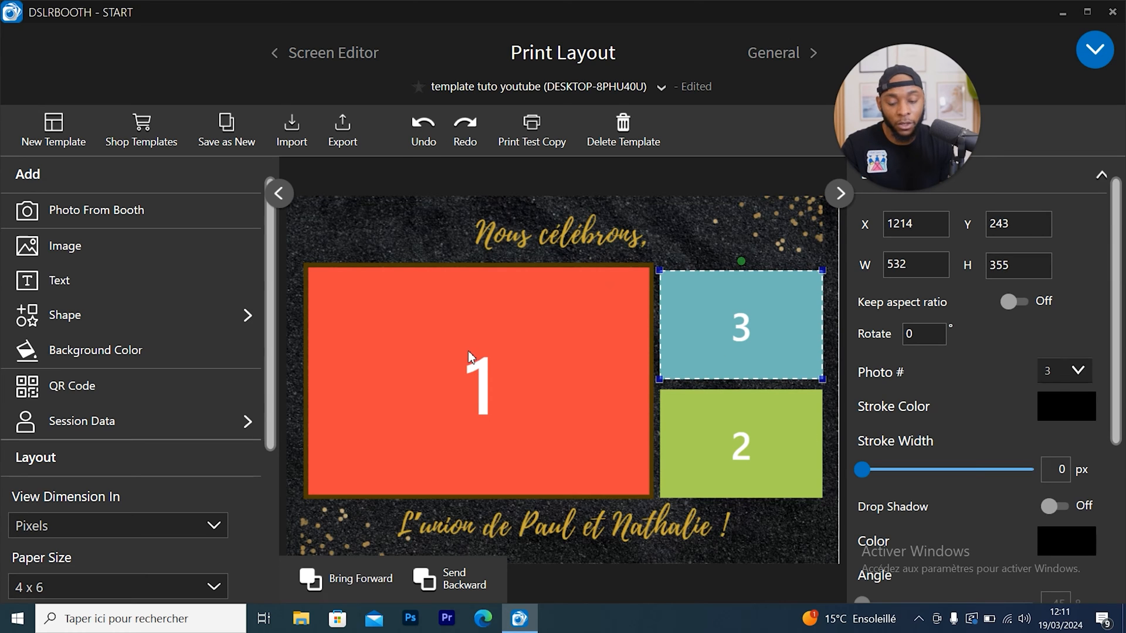
- Lock the Photo 1 layer so the placeholder cannot be moved
click(402, 327)
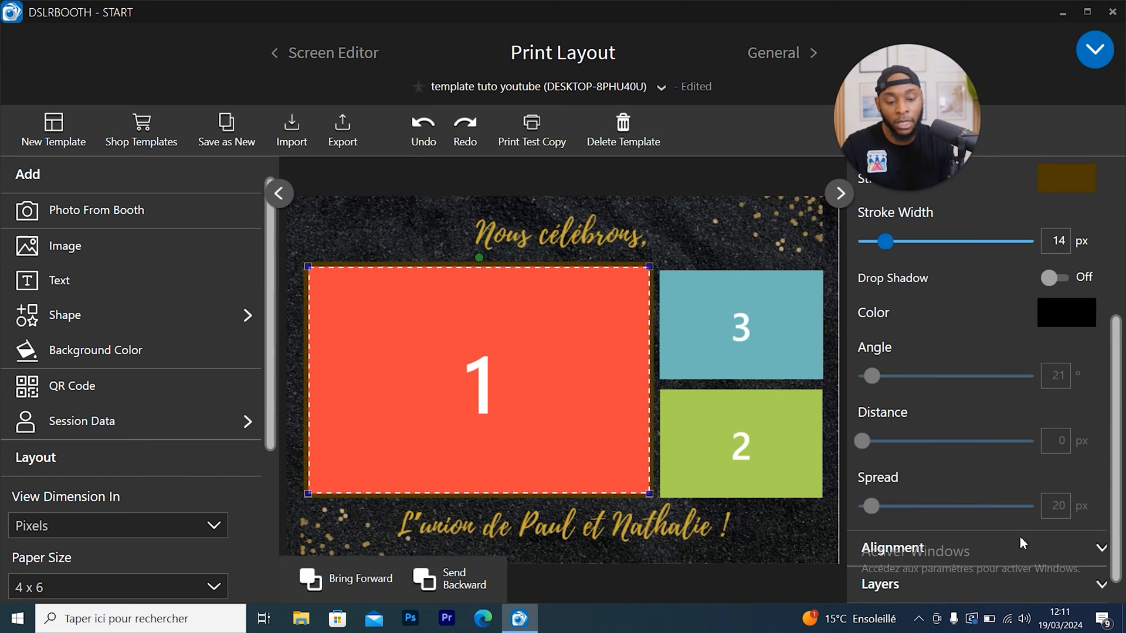
click(1102, 586)
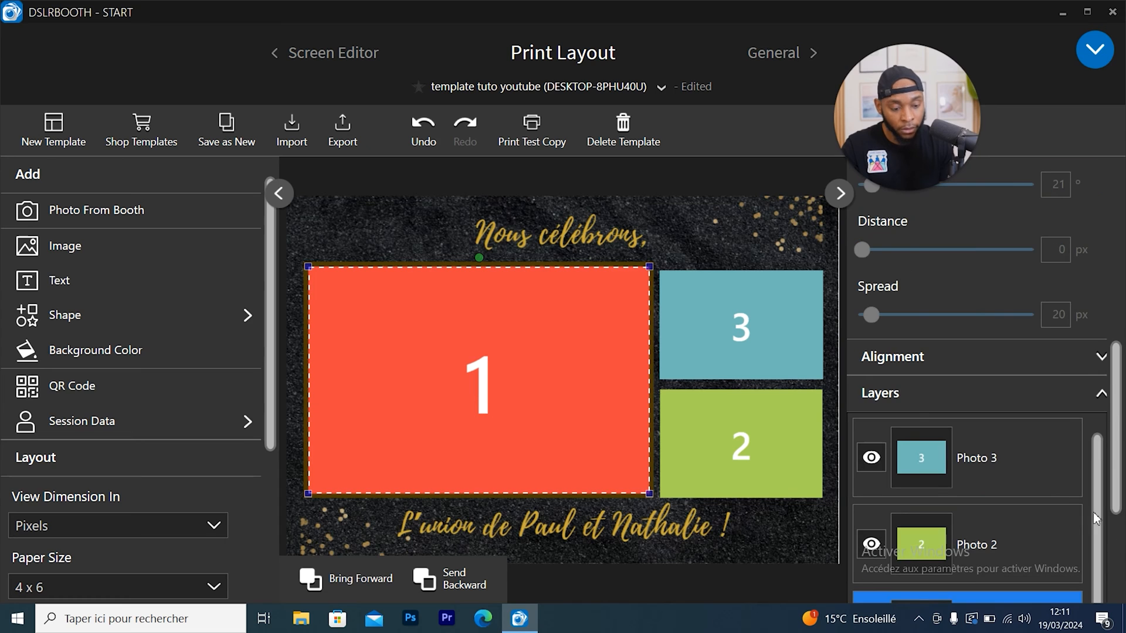
scroll(1045, 484, down, 1)
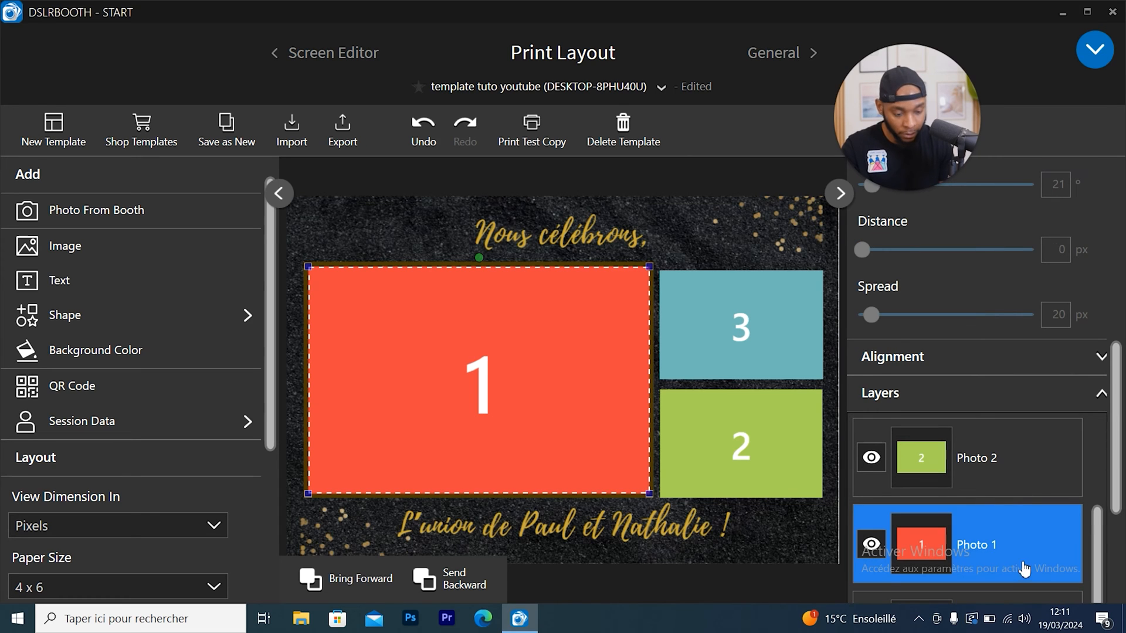
scroll(1121, 534, down, 1)
scroll(1121, 533, down, 2)
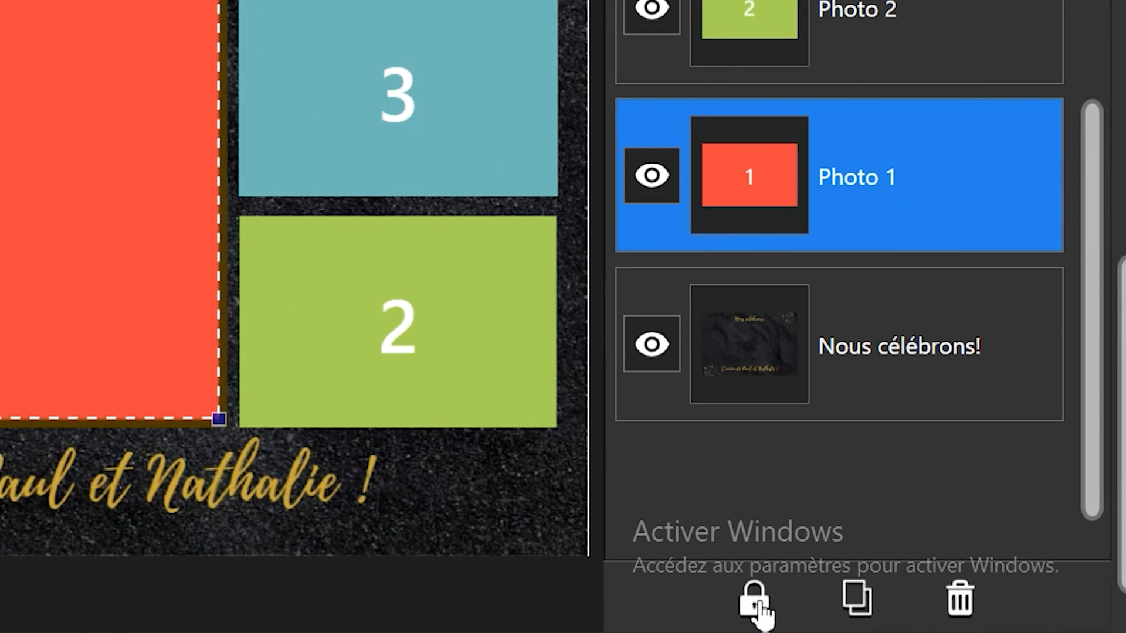
click(924, 586)
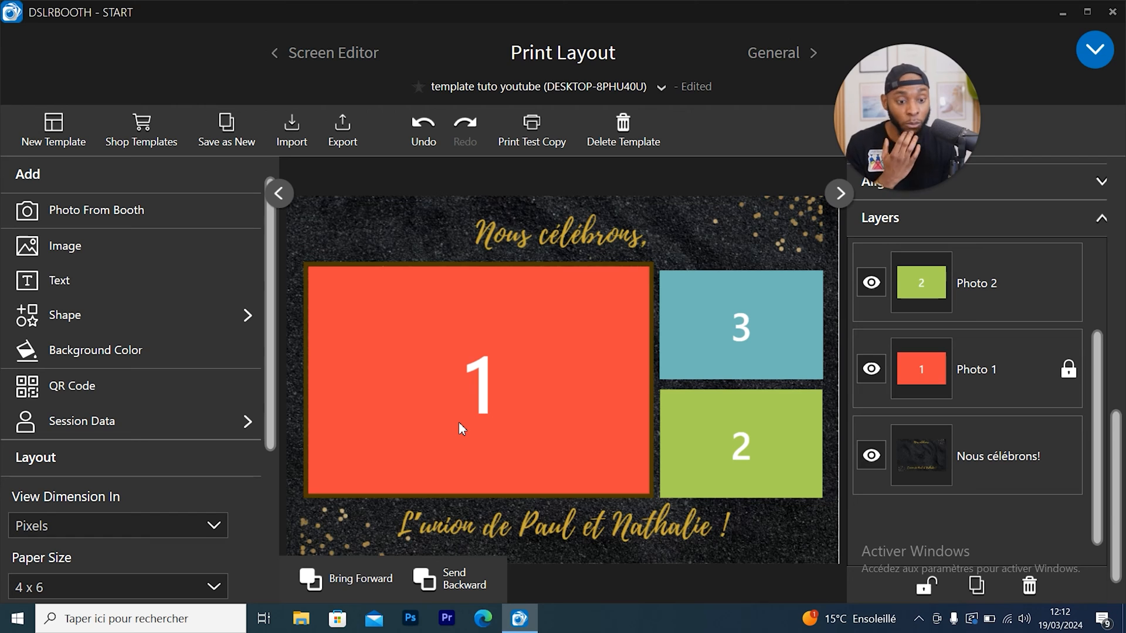
- Lock the Photo 2 layer
click(1002, 292)
click(1024, 296)
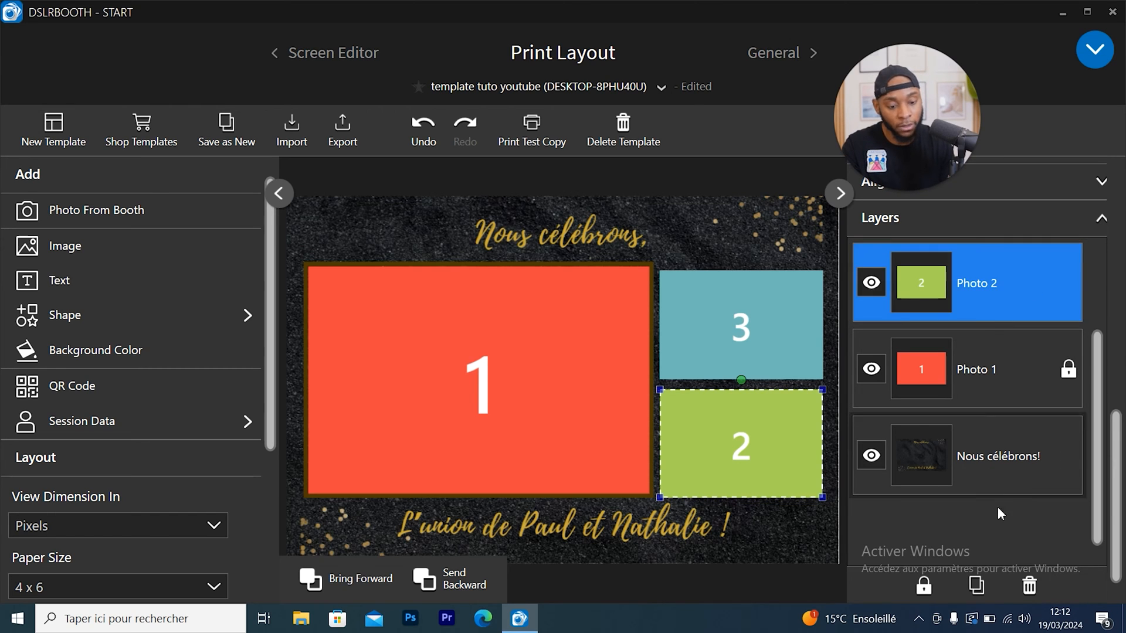
click(932, 587)
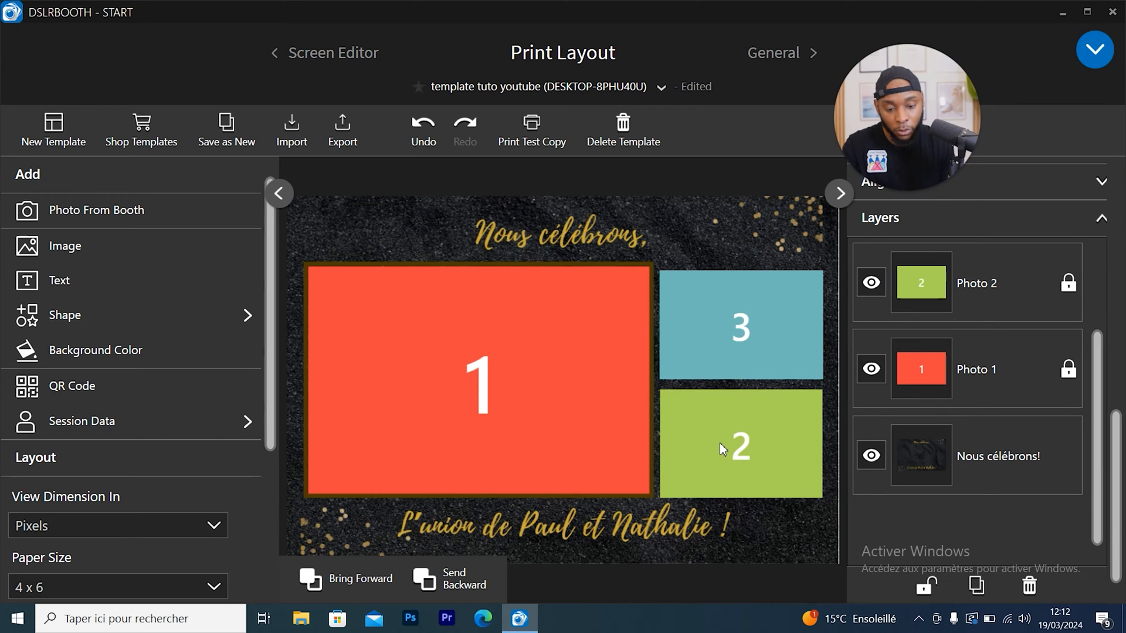
- Try moving photo 3 over photo 1, undo the move, and lock the Photo 3 layer
drag(703, 329, 579, 356)
click(423, 138)
click(429, 144)
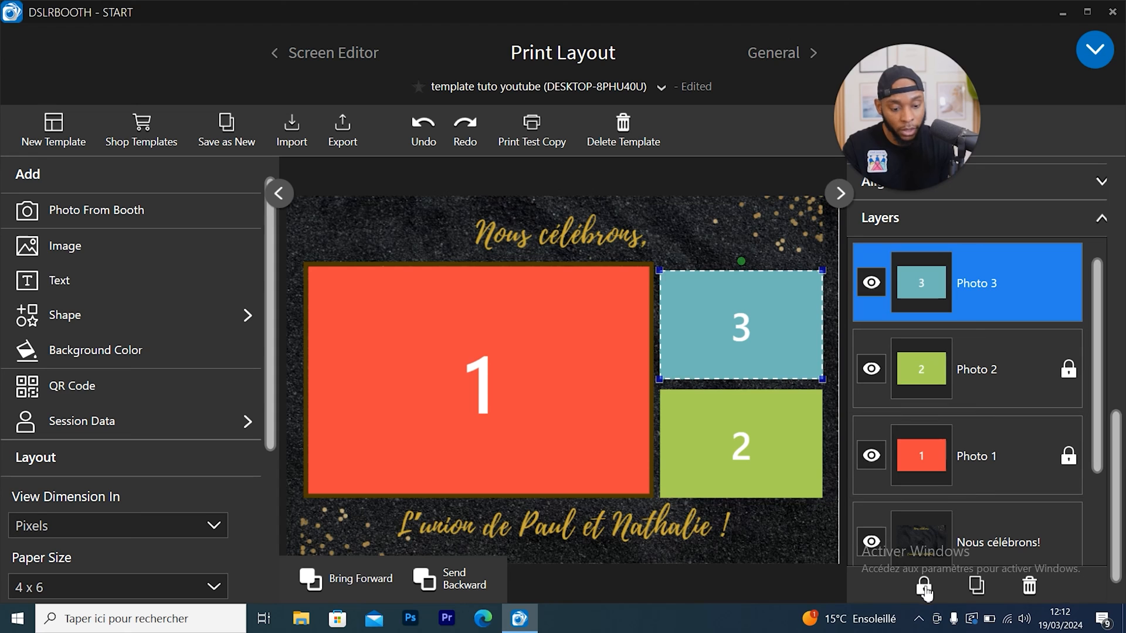
click(925, 587)
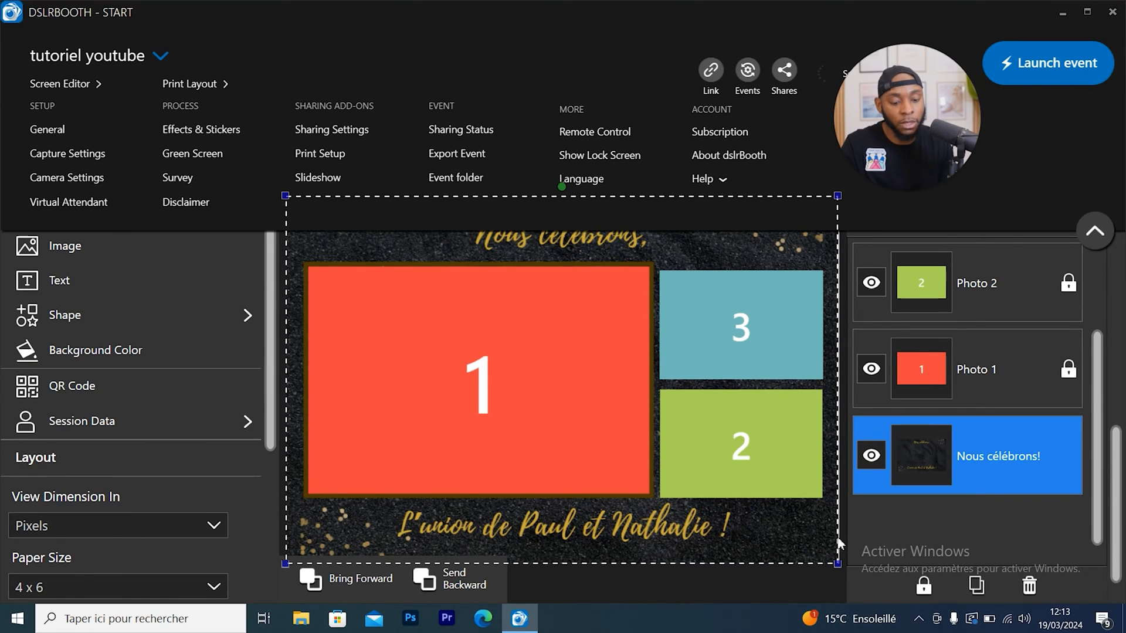
- Remove "Basic template - tutoriel youtube" from the favorite print templates and mark "template tuto youtube" as favorite instead
click(1095, 231)
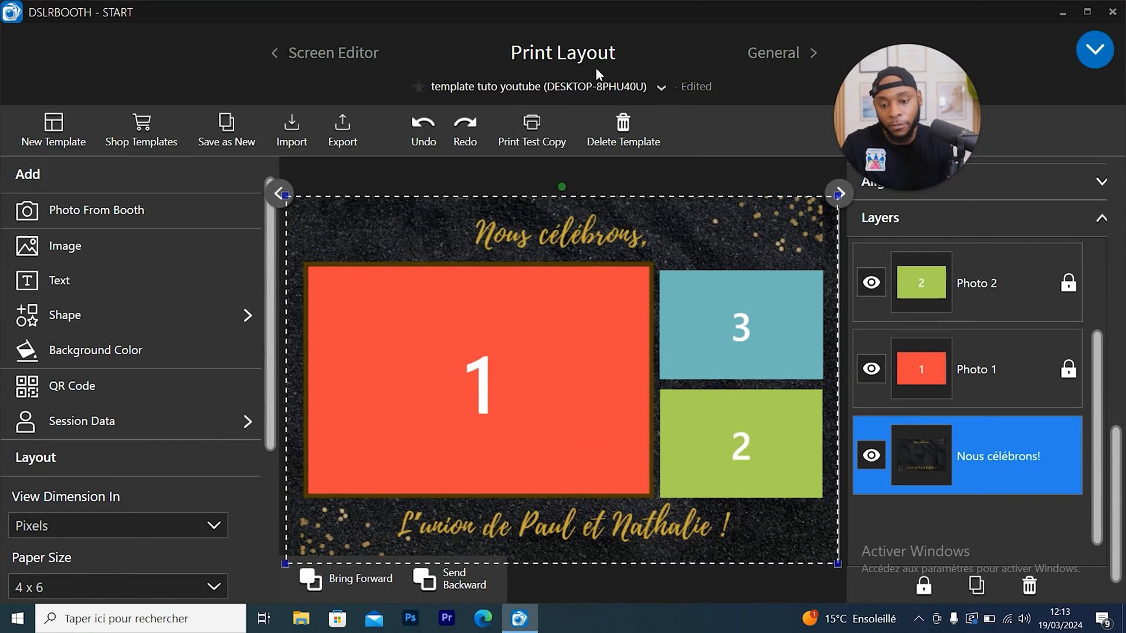
click(663, 89)
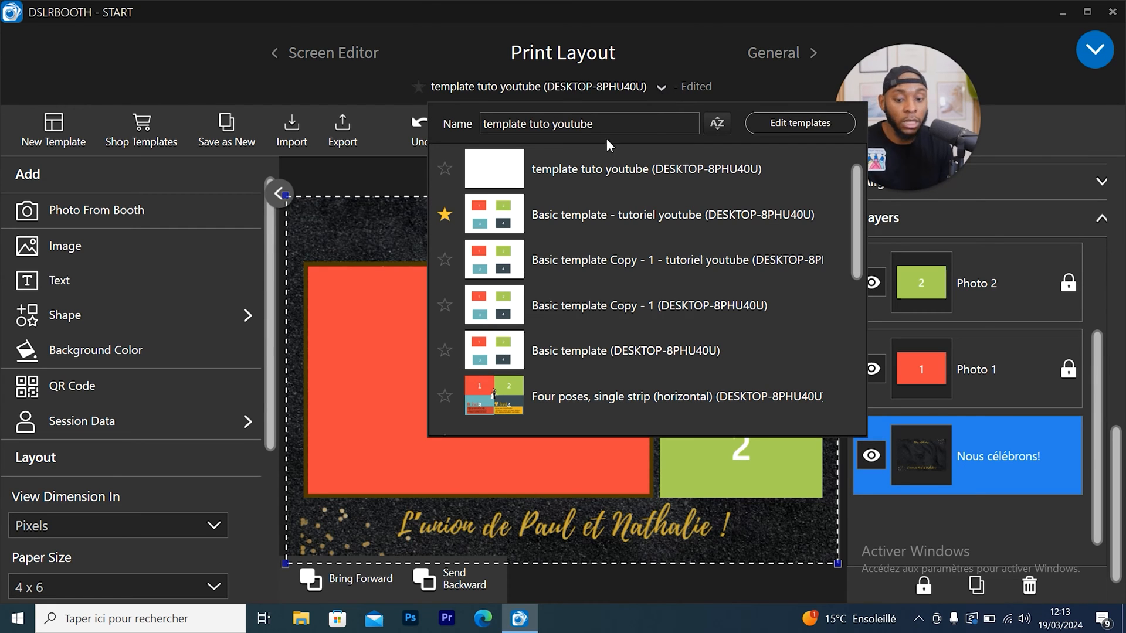
click(446, 215)
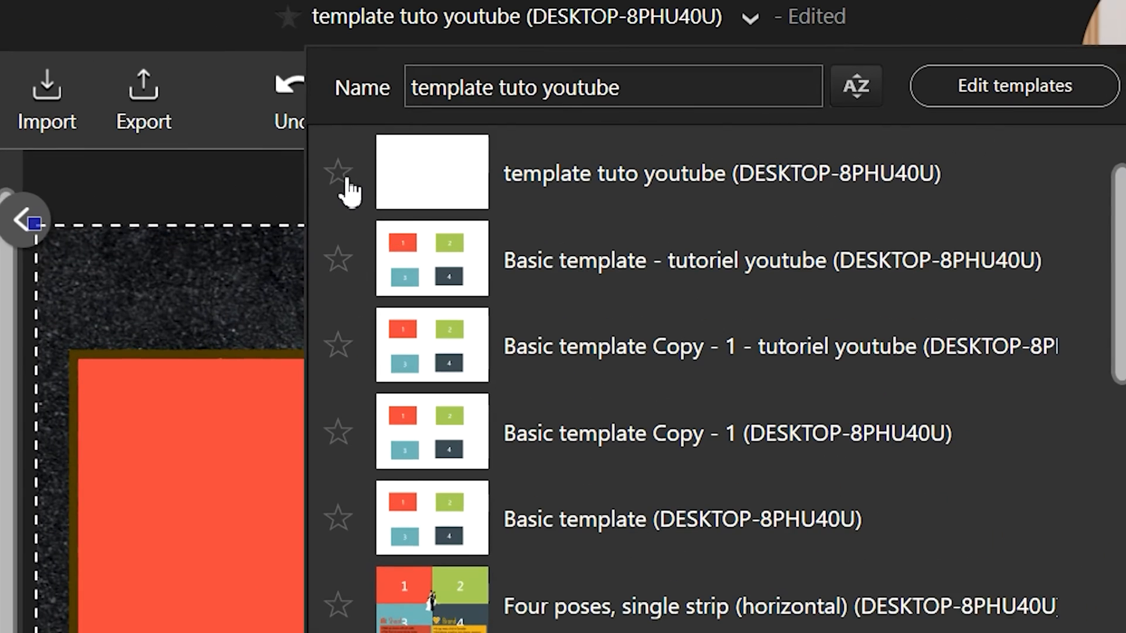
click(449, 169)
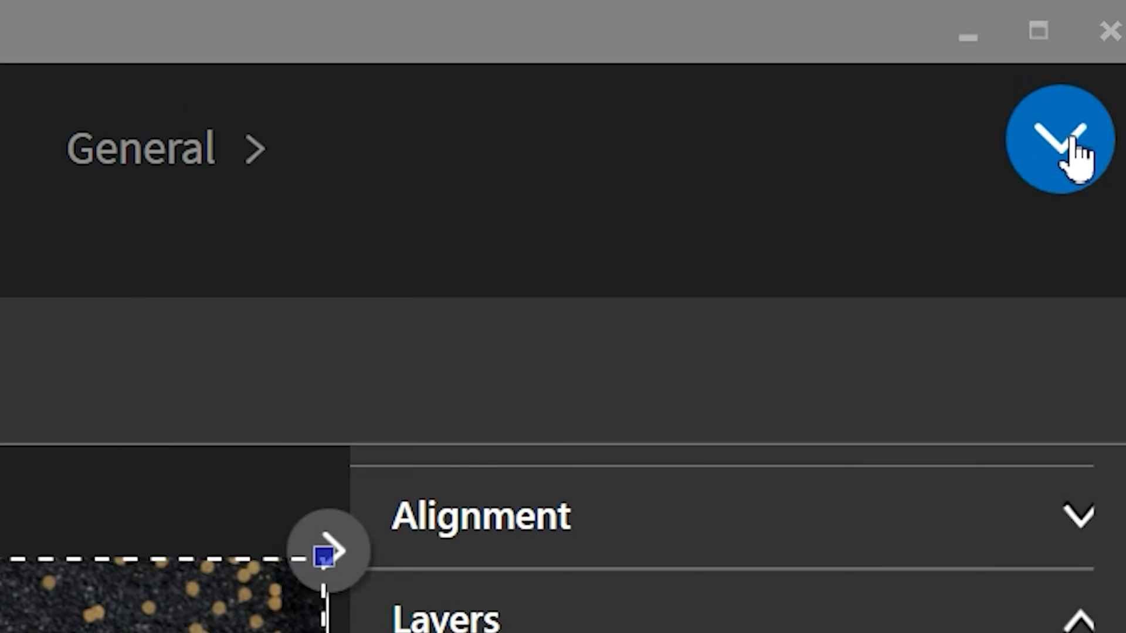
- Open Print Setup and review the main printer, print limit, sharpening and LumaShare options
click(1095, 54)
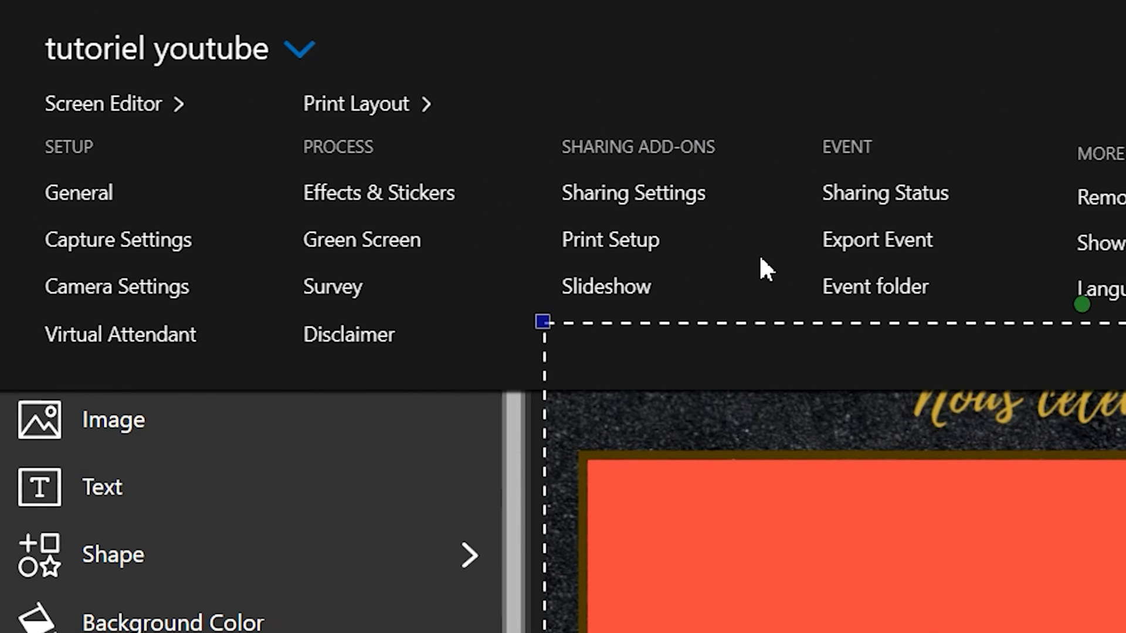
click(614, 251)
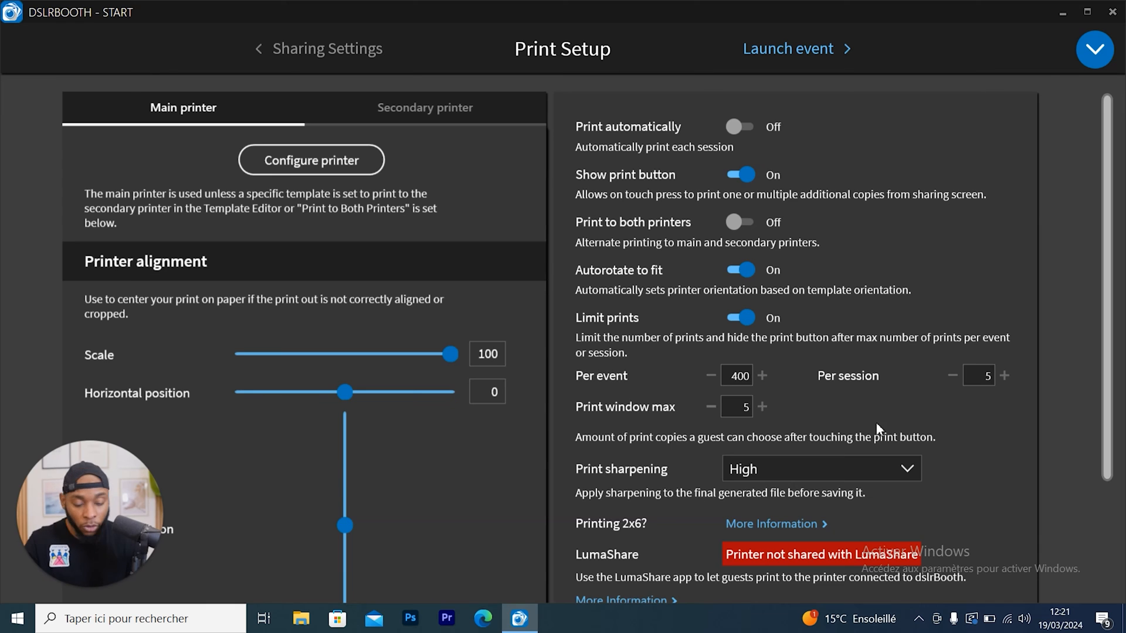
scroll(876, 422, down, 3)
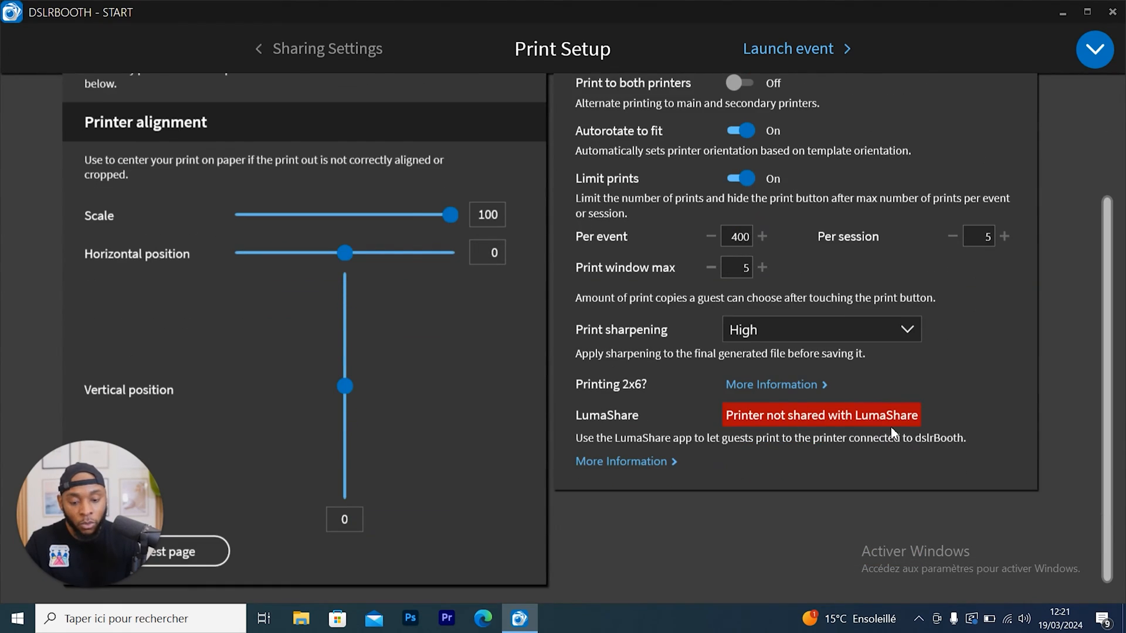
scroll(892, 432, up, 2)
scroll(891, 427, up, 1)
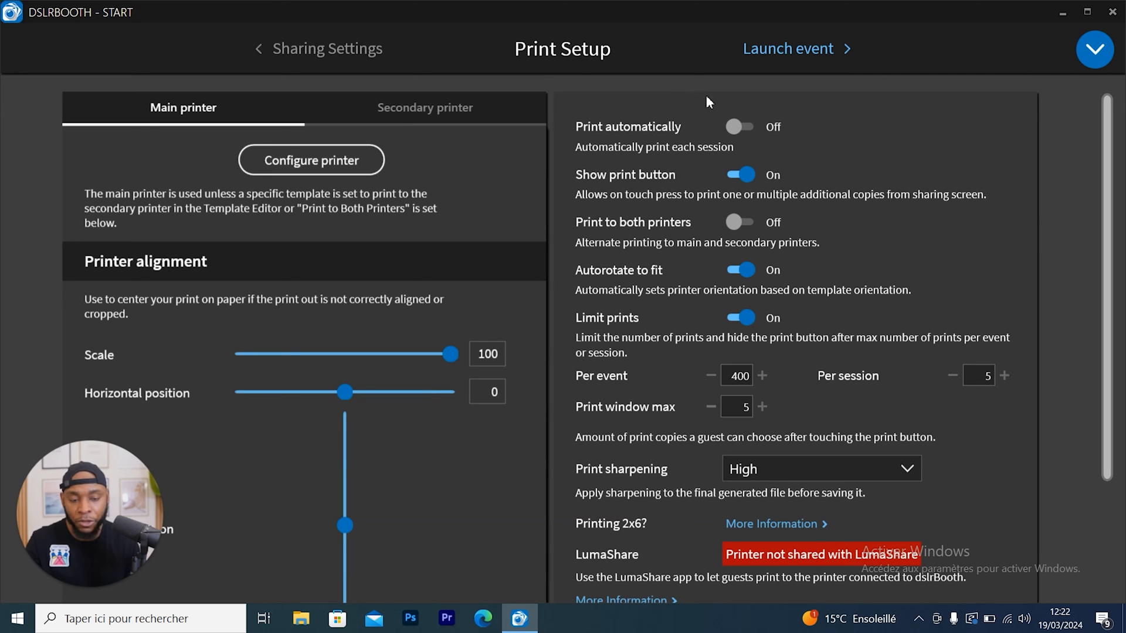
- Open the Virtual Attendant settings and try switching the attendant off and back on
click(1096, 53)
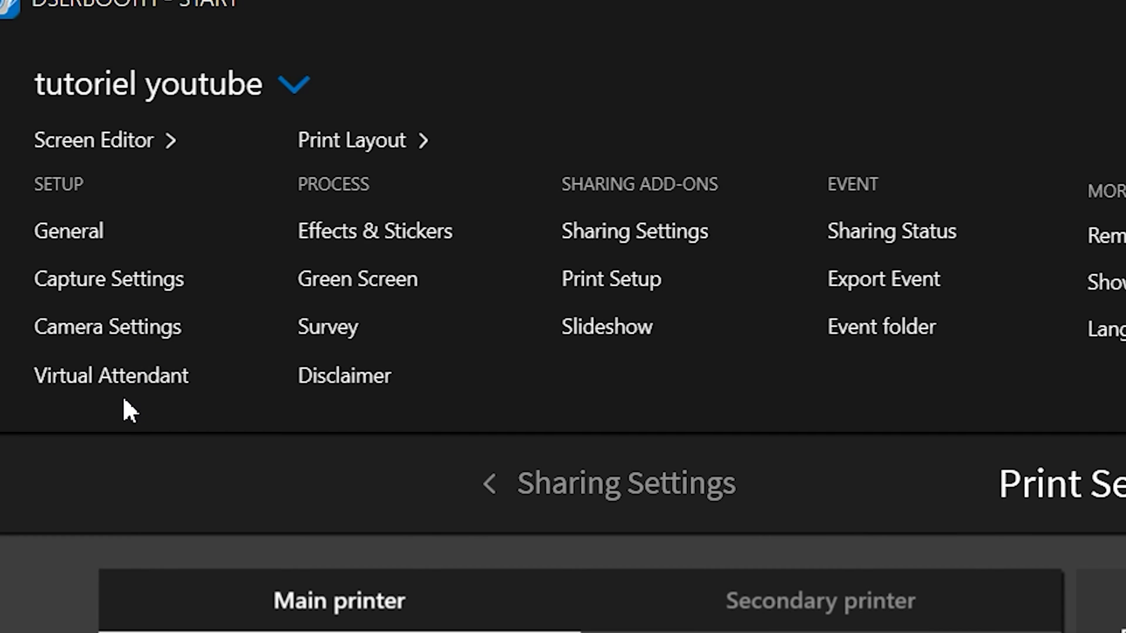
click(151, 373)
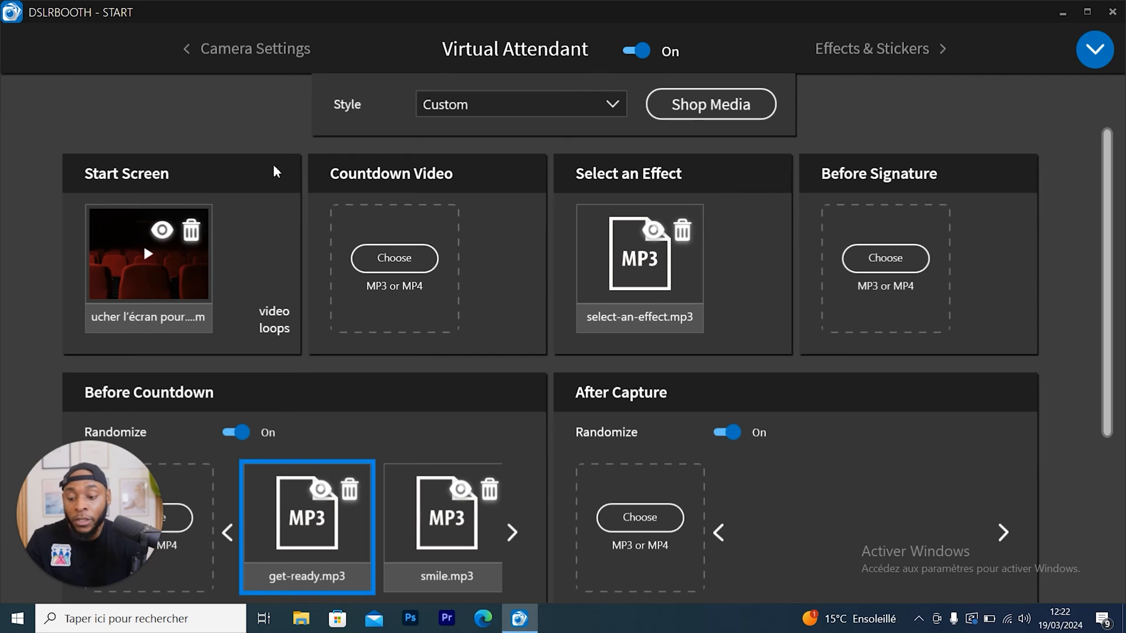
scroll(661, 243, up, 2)
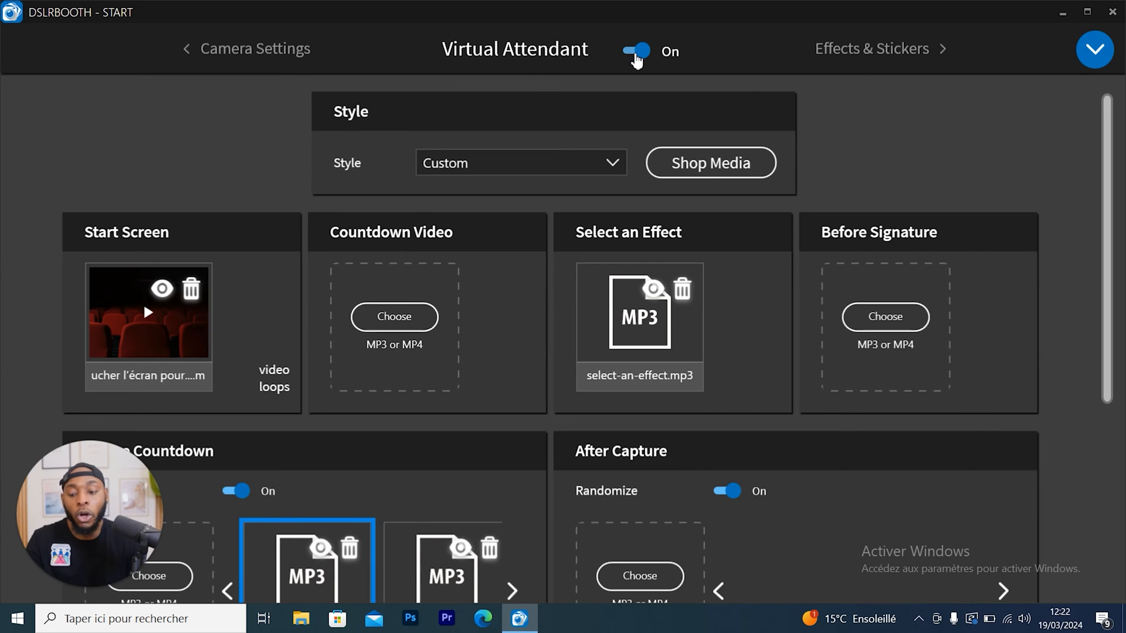
click(636, 53)
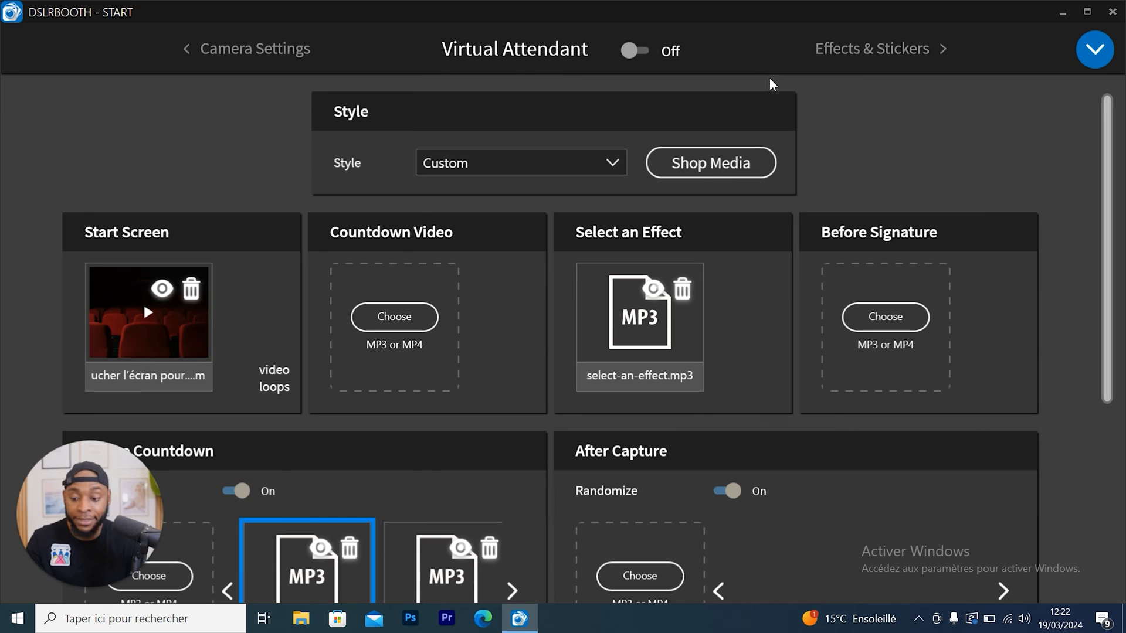
click(645, 54)
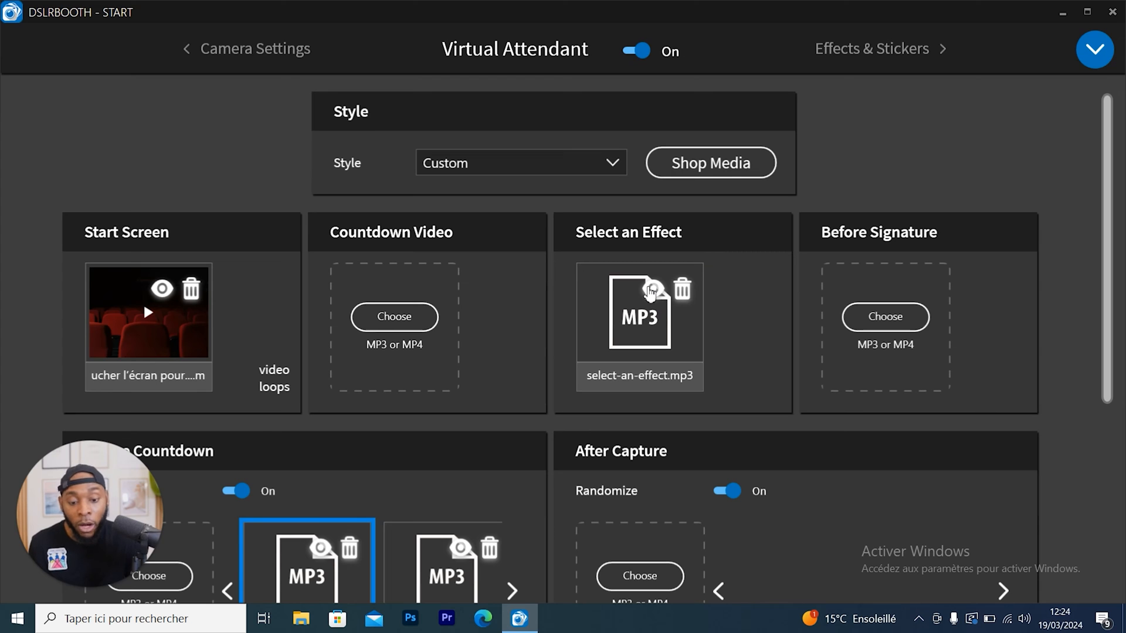
- Preview the select-an-effect.mp3 clip and the get-ready.mp3 clip used before the countdown, closing the media player after each
click(650, 291)
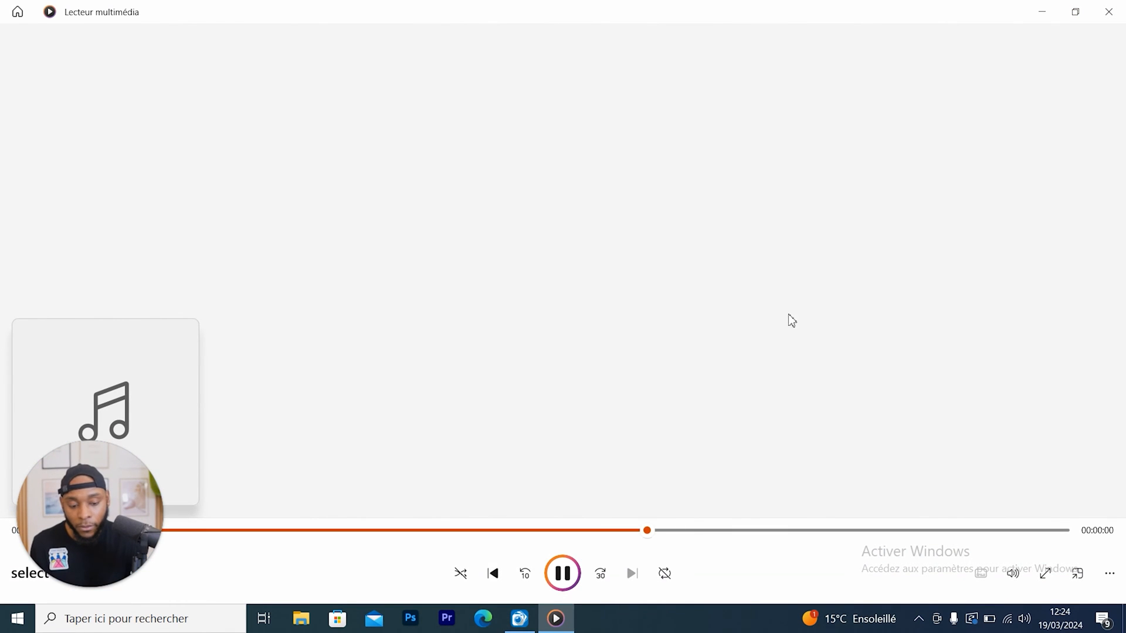
click(1108, 12)
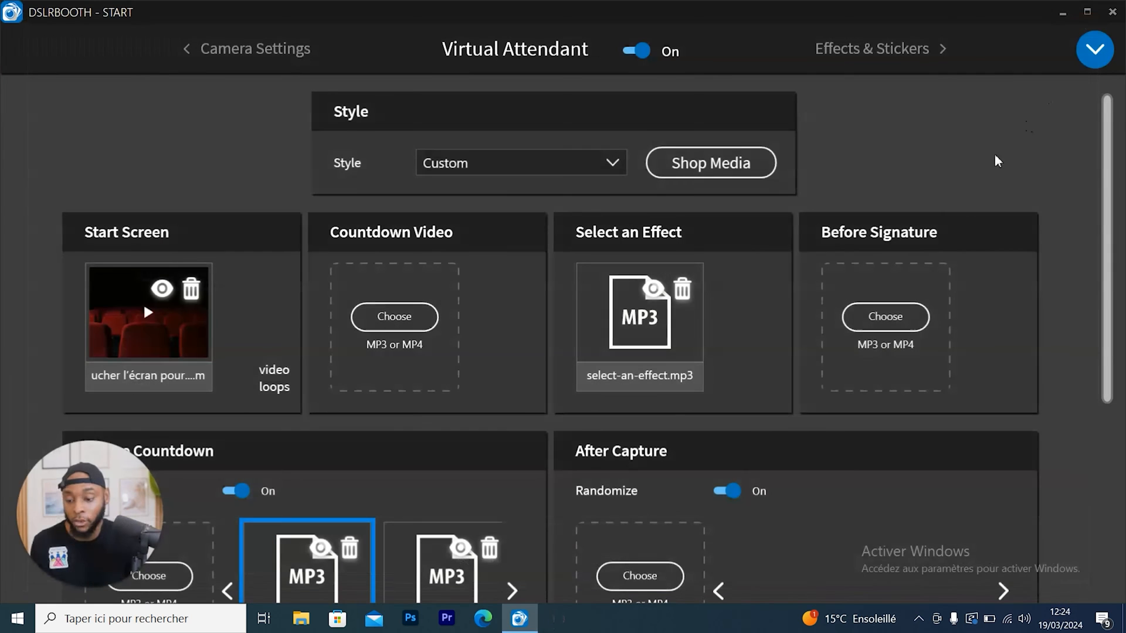
scroll(526, 382, down, 3)
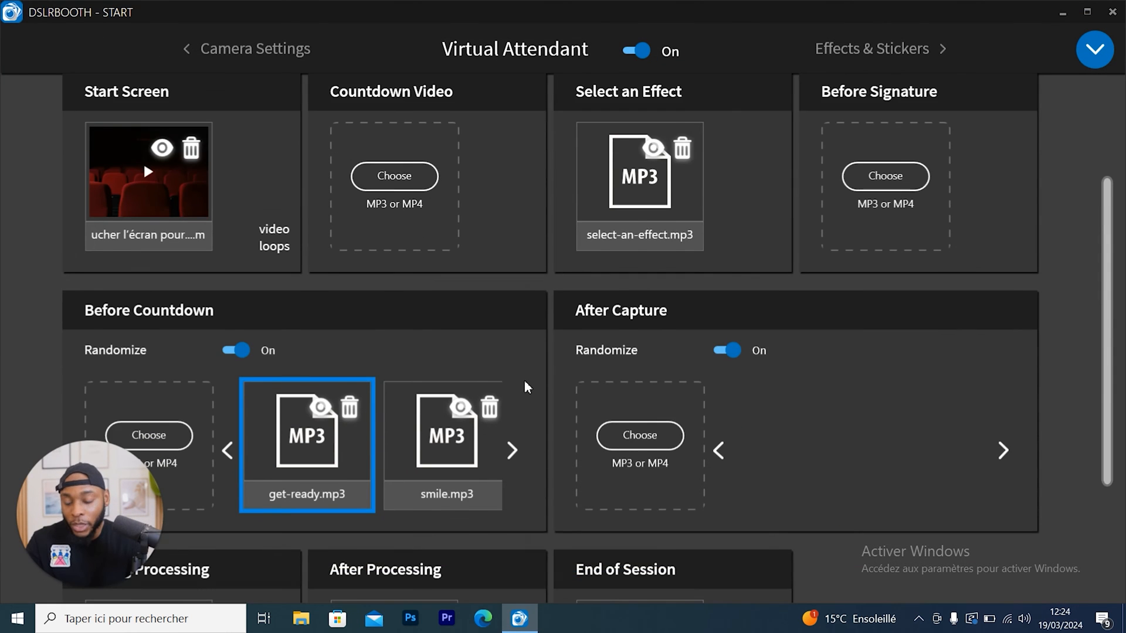
scroll(528, 378, down, 1)
scroll(510, 382, up, 1)
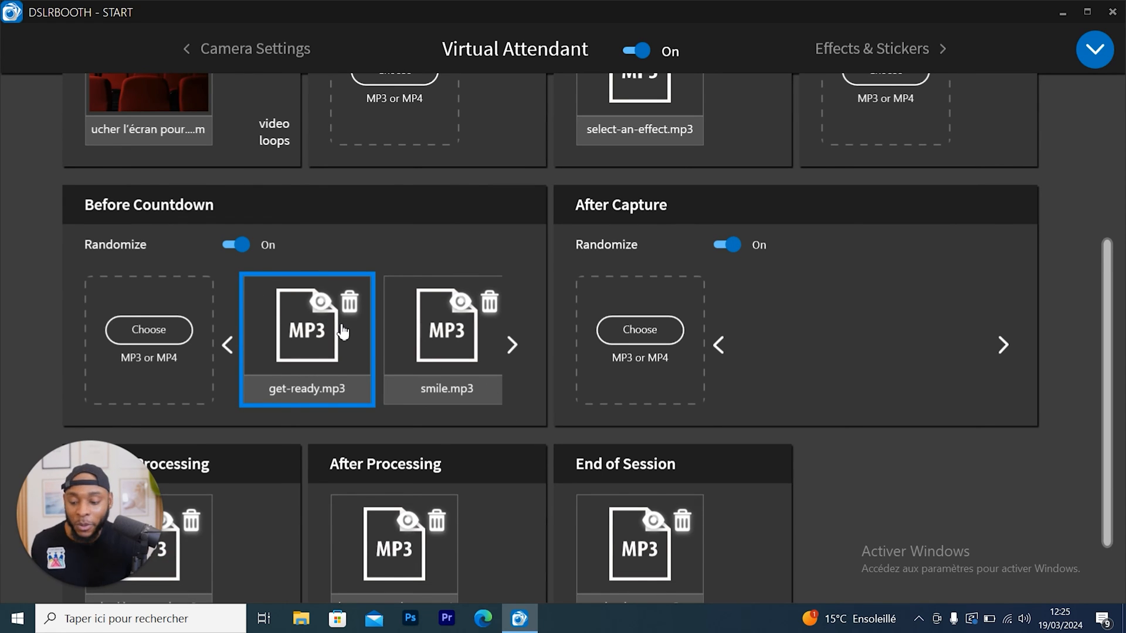
click(321, 302)
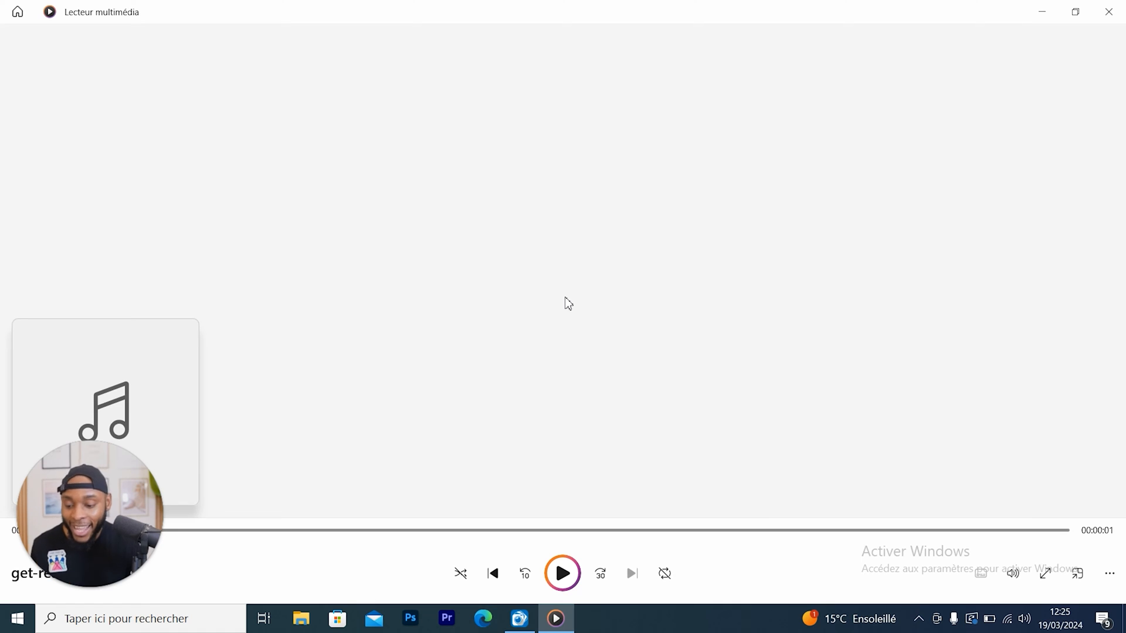
click(1111, 12)
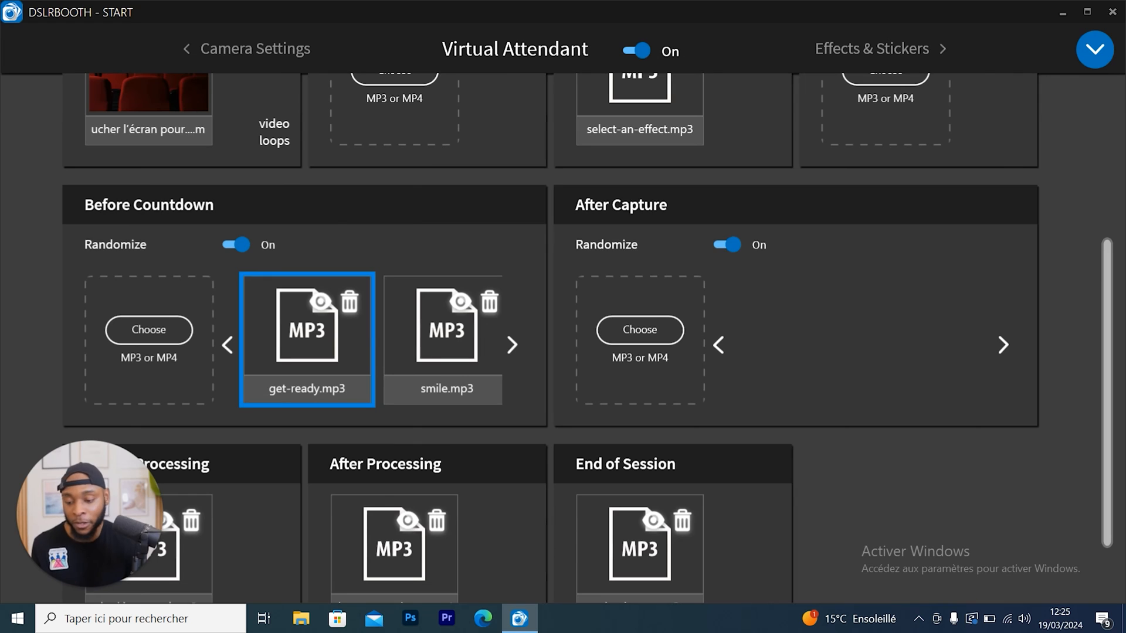
scroll(448, 256, up, 4)
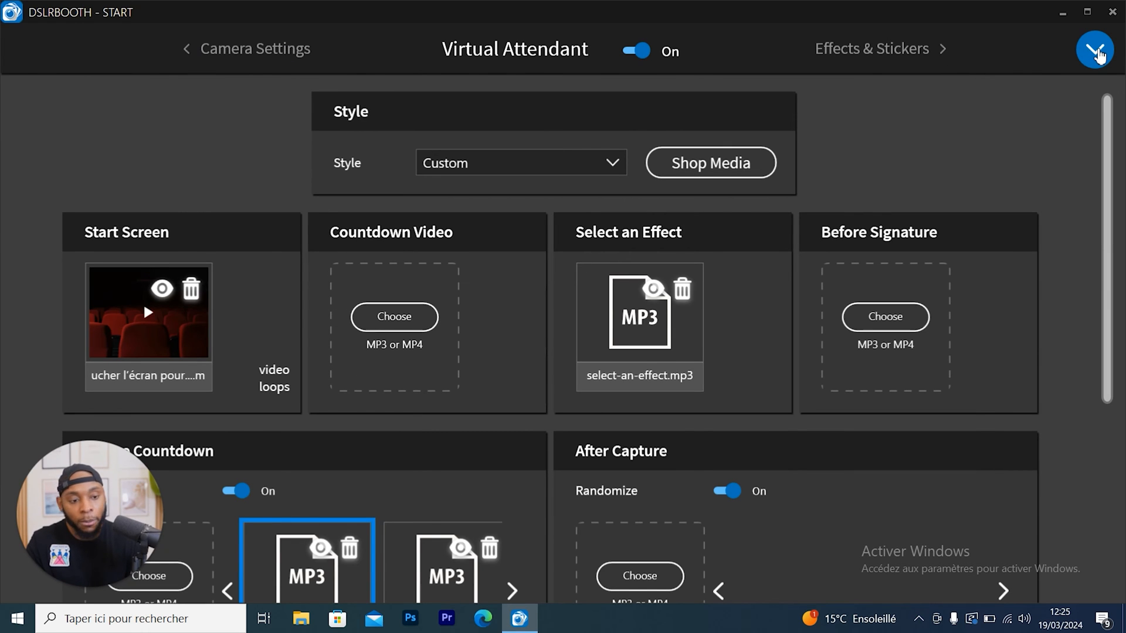
- Open Camera Settings, and review the security, directory, trigger and API options in the General settings
click(1096, 51)
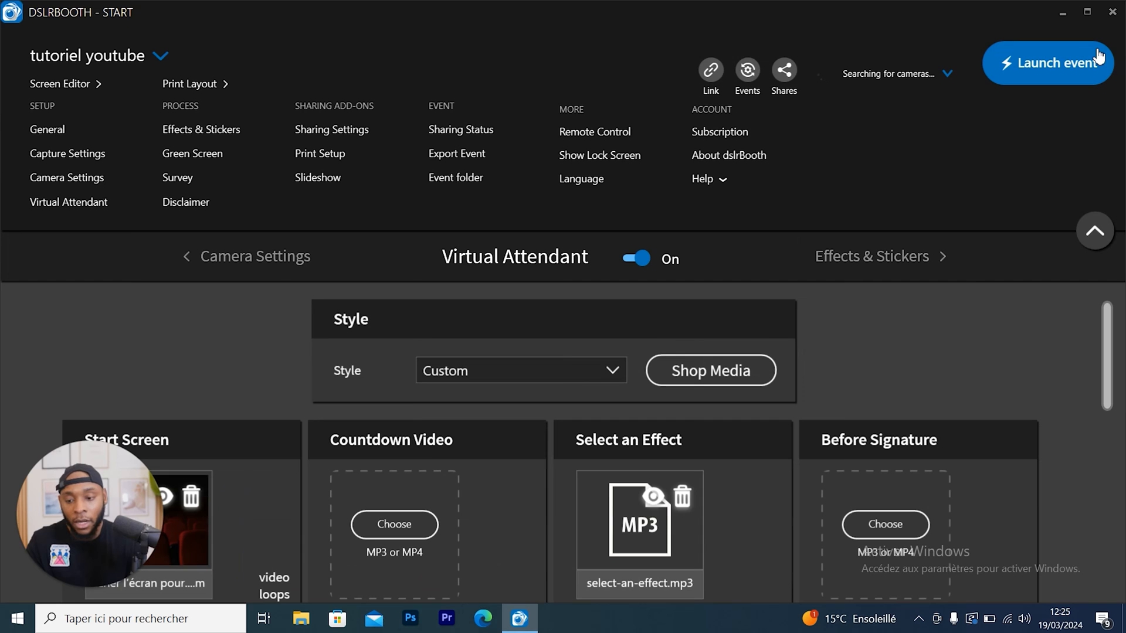
click(86, 179)
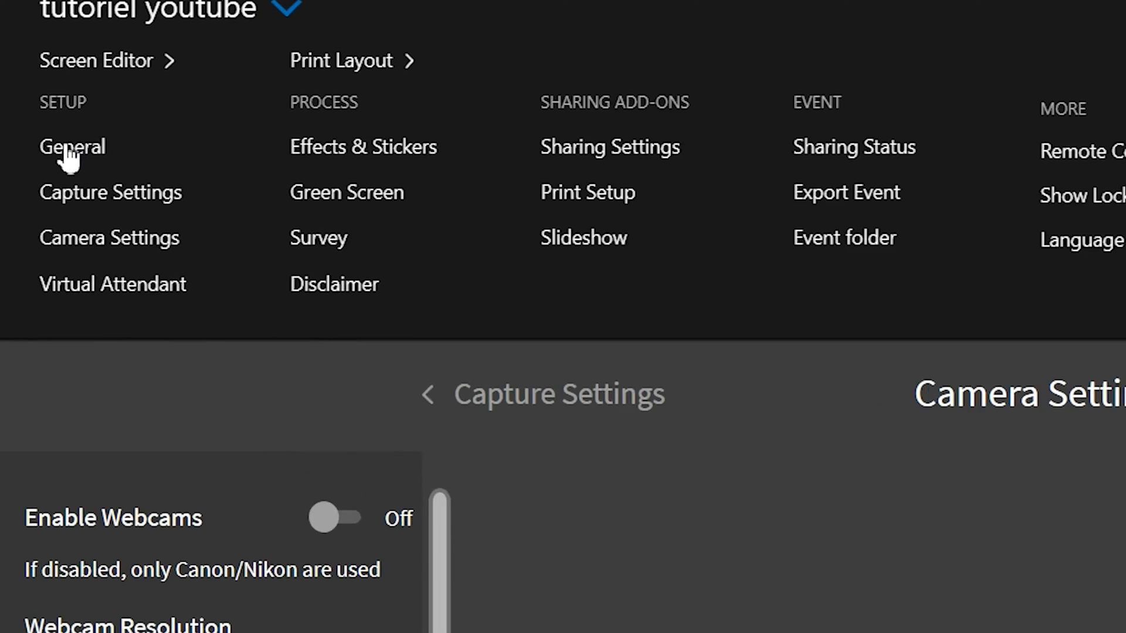
click(65, 155)
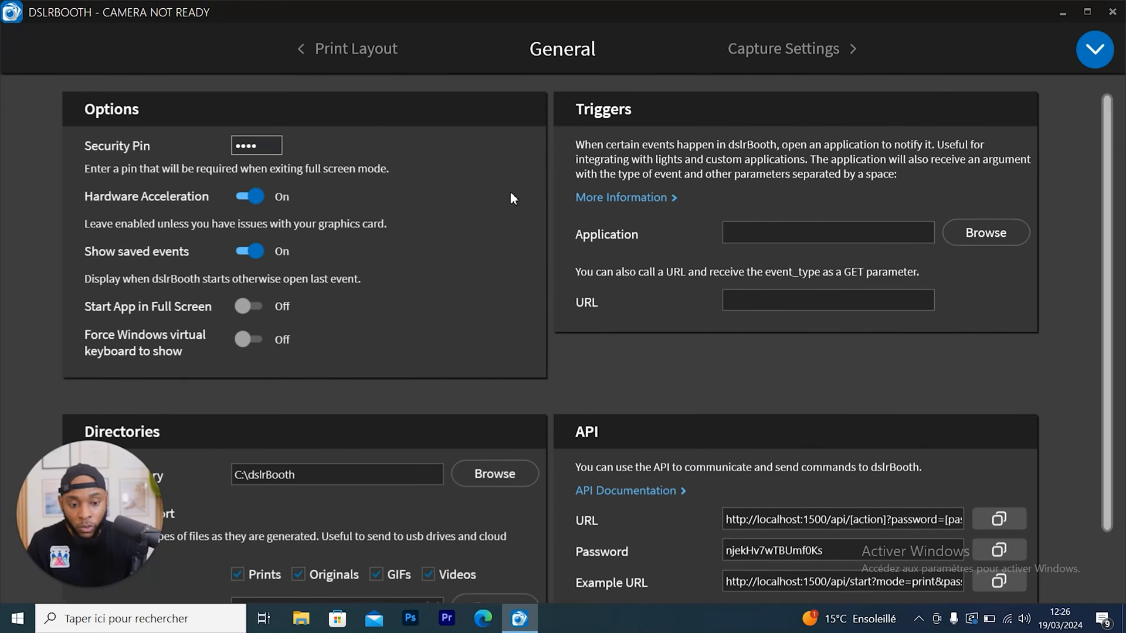
scroll(610, 316, down, 1)
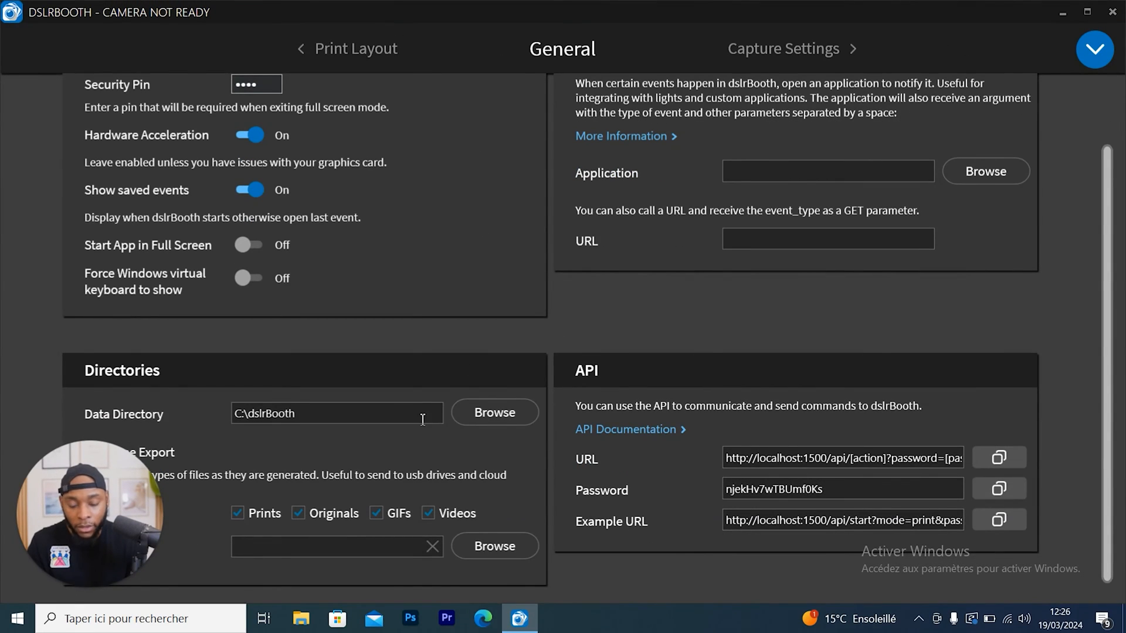
scroll(830, 367, up, 1)
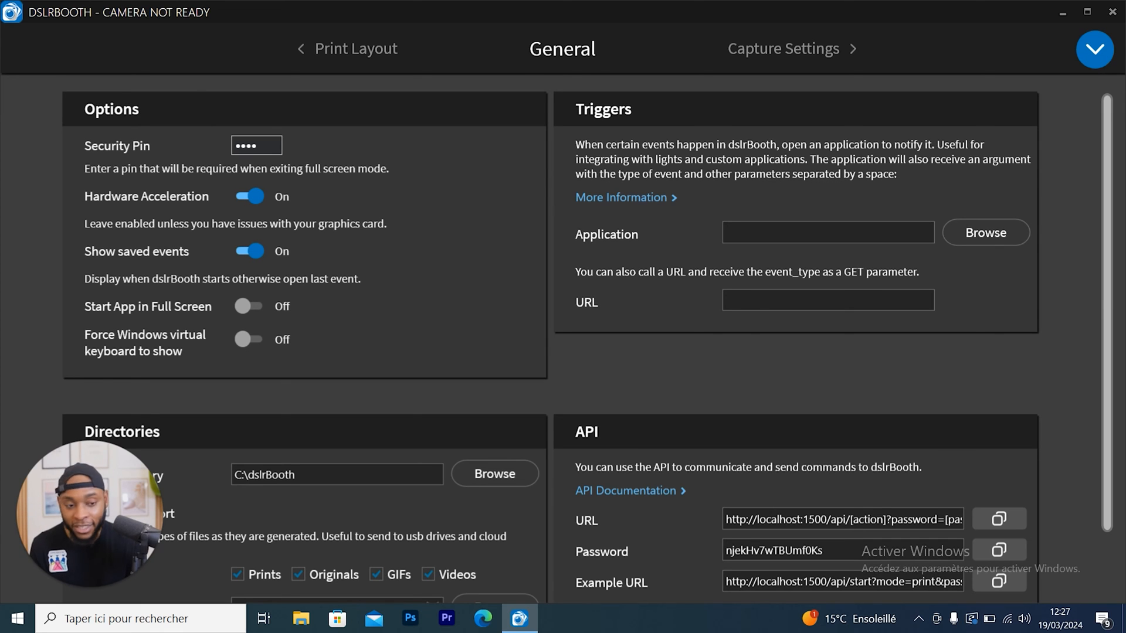
- Launch the event, try to start a session from the start screen, and dismiss the alert
click(1094, 49)
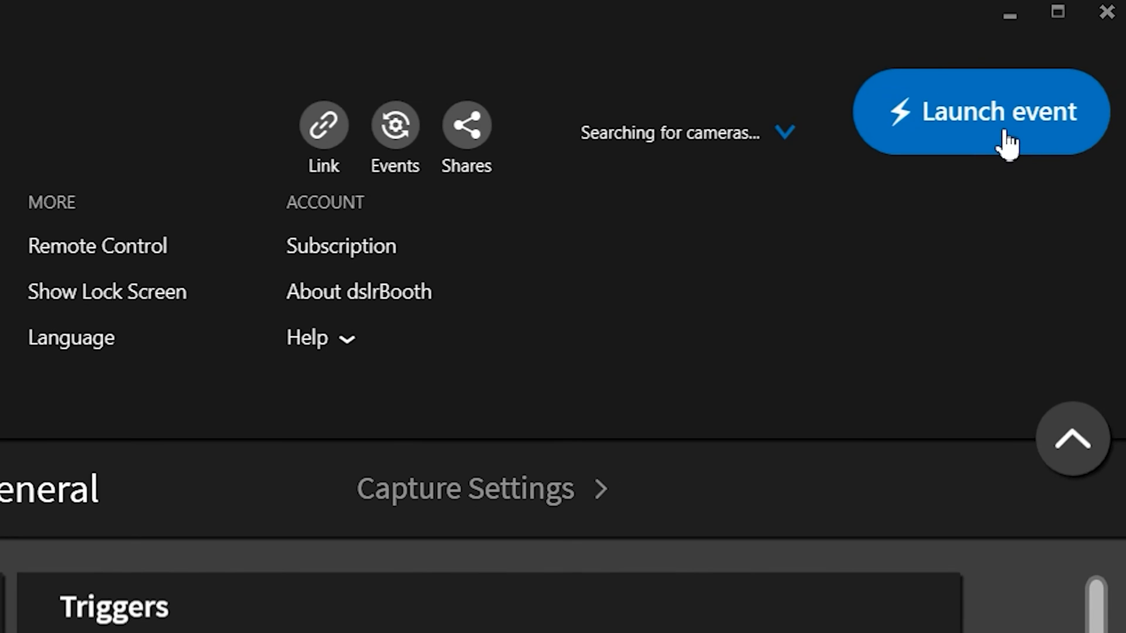
click(1057, 77)
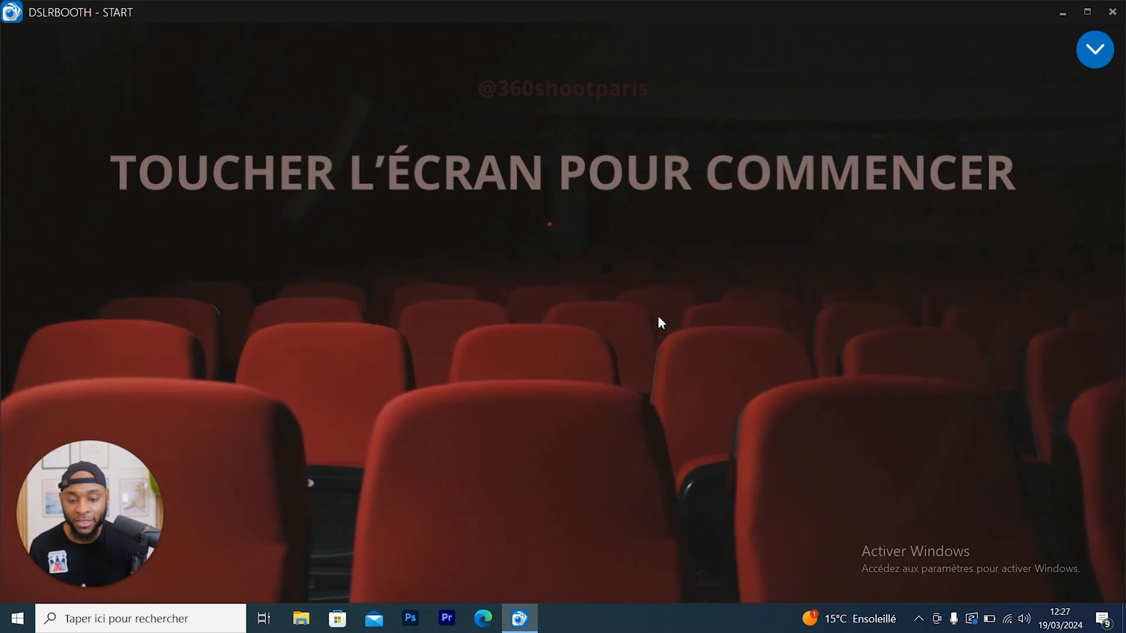
click(575, 305)
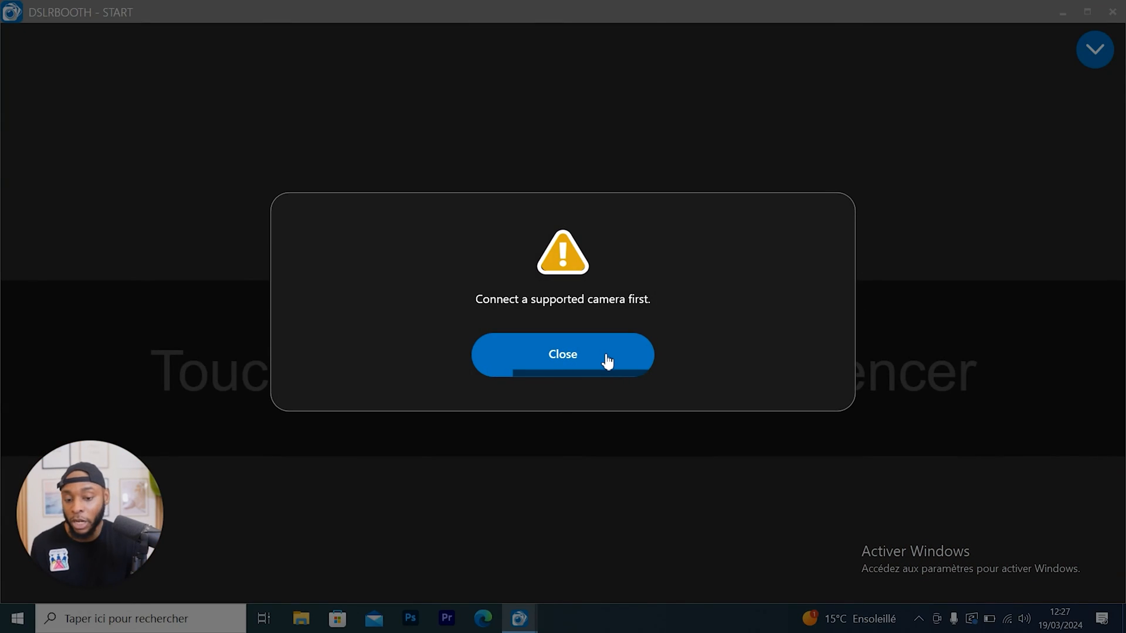
click(605, 355)
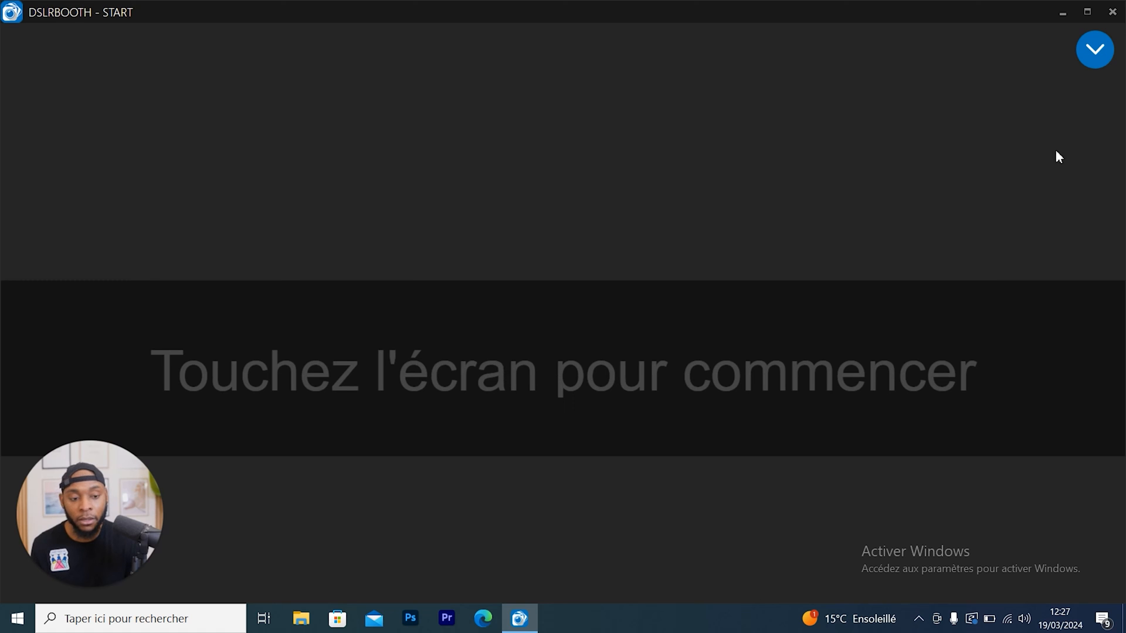
- Open the Screen Editor for the event and review the Welcome Screen settings, including live view and Choose Template
click(1093, 61)
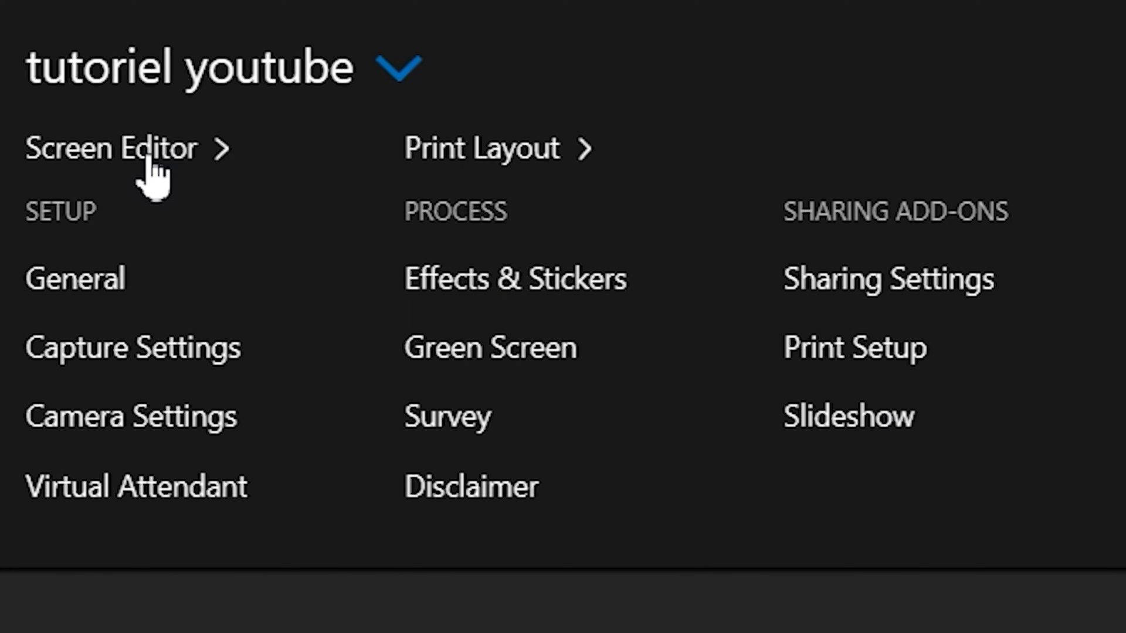
click(71, 85)
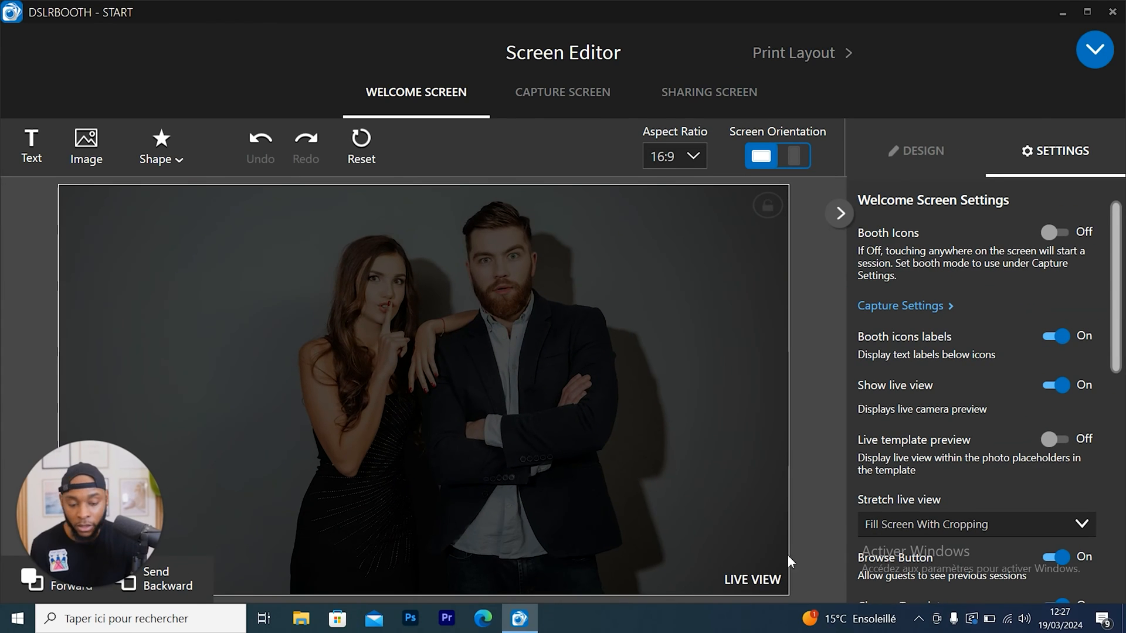
scroll(906, 519, down, 5)
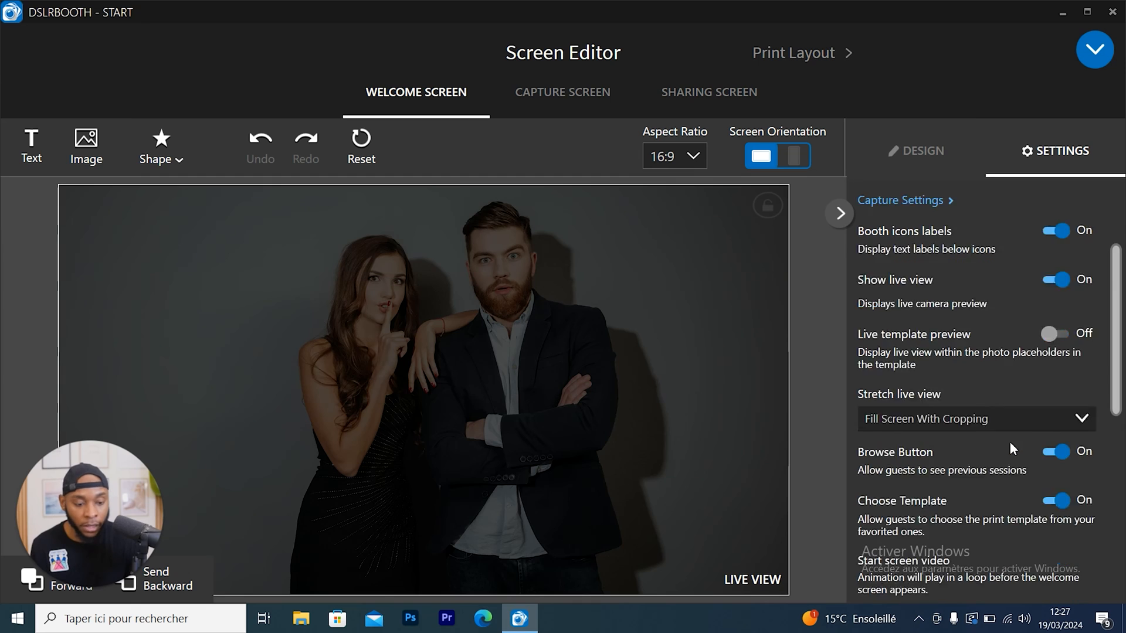
- Look through the Welcome Screen's design layers for the session start buttons, and select the Start Photo Session button layer
click(922, 151)
scroll(1000, 427, down, 2)
scroll(999, 427, down, 5)
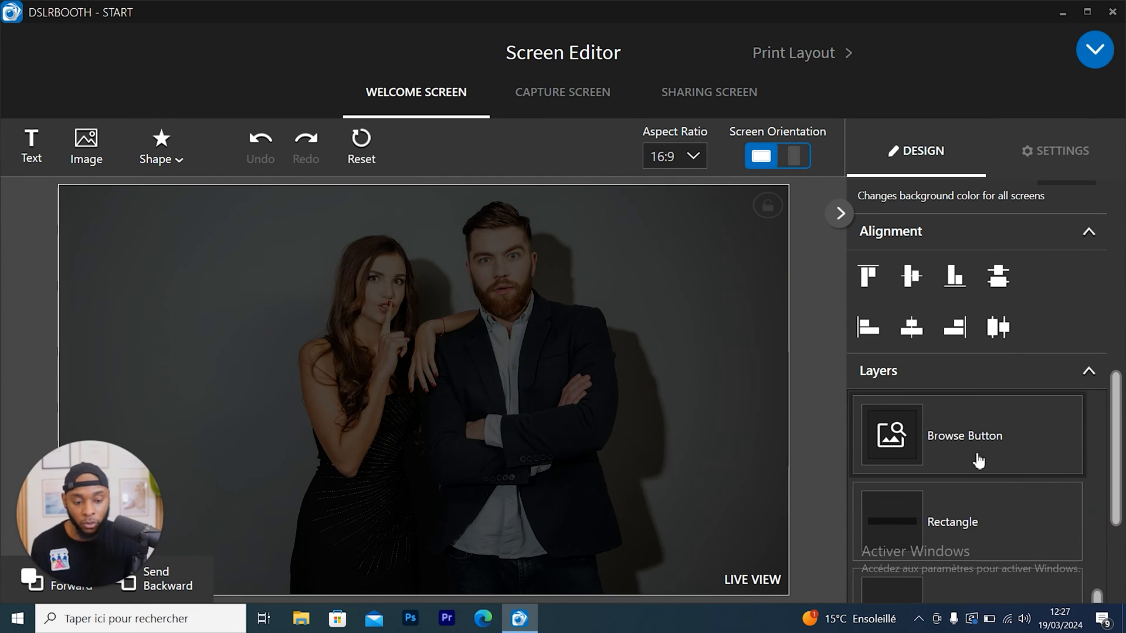
scroll(1038, 502, up, 3)
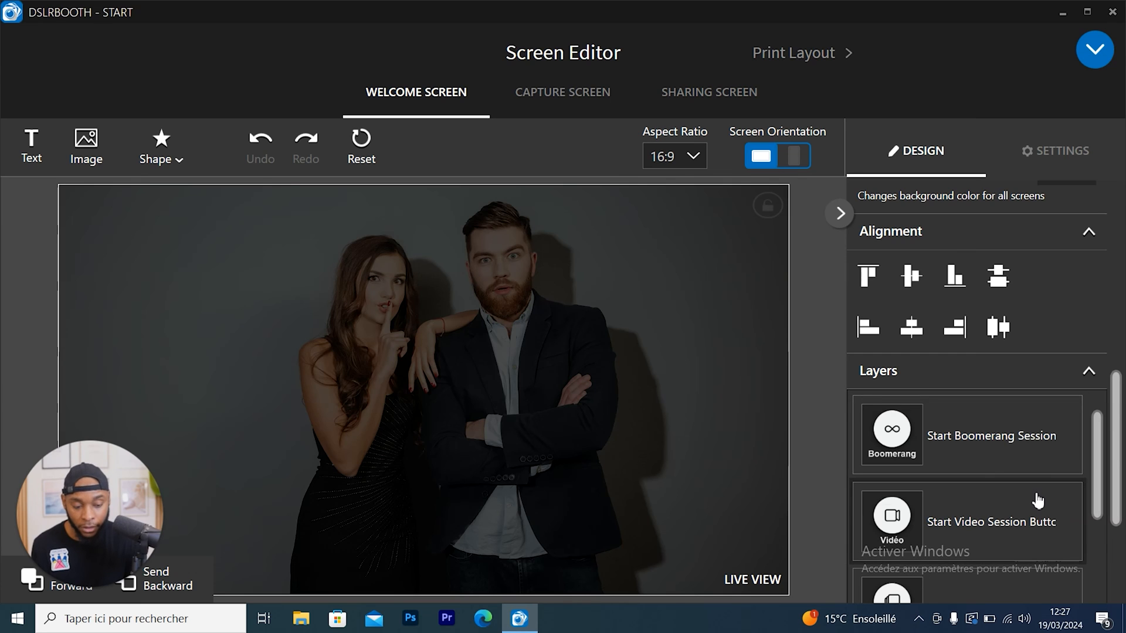
scroll(1038, 501, down, 3)
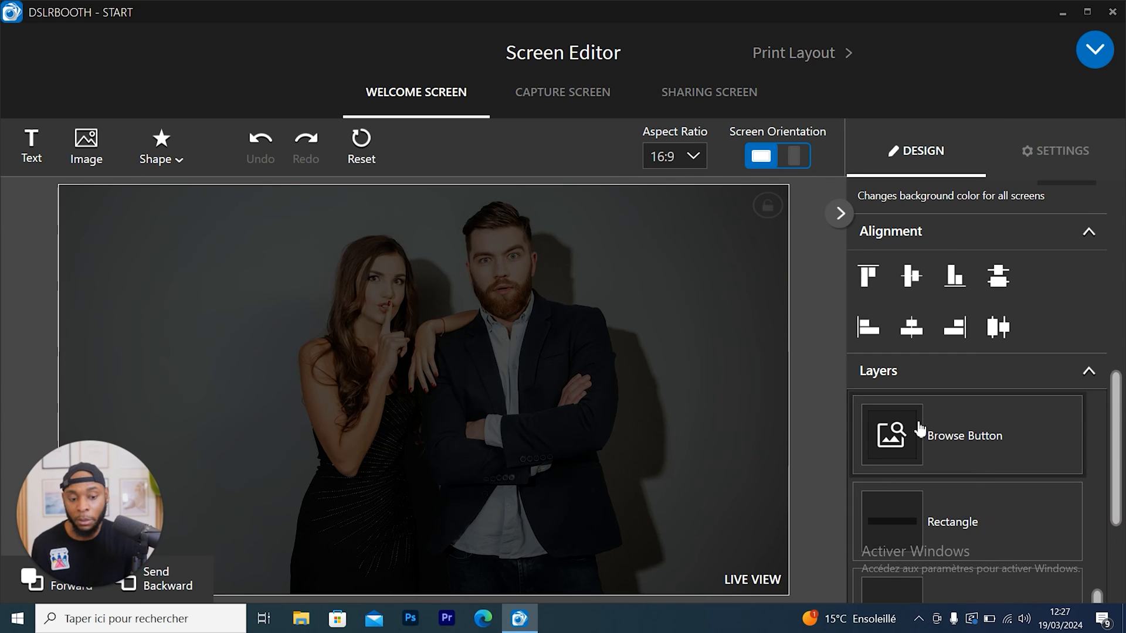
scroll(1023, 466, up, 3)
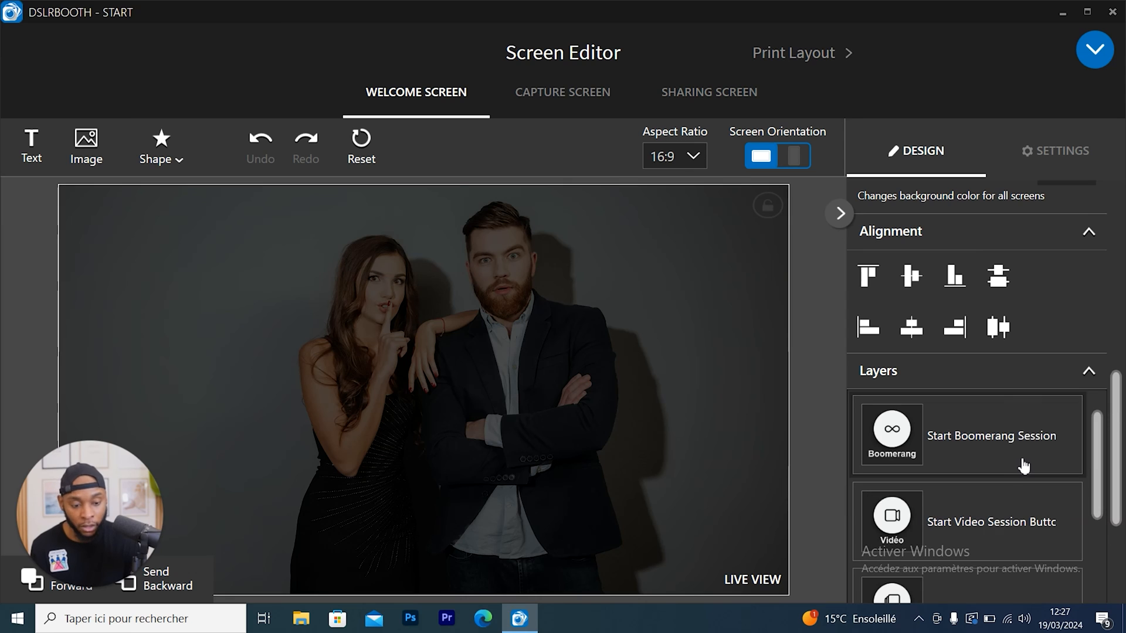
scroll(967, 520, down, 2)
scroll(973, 517, up, 1)
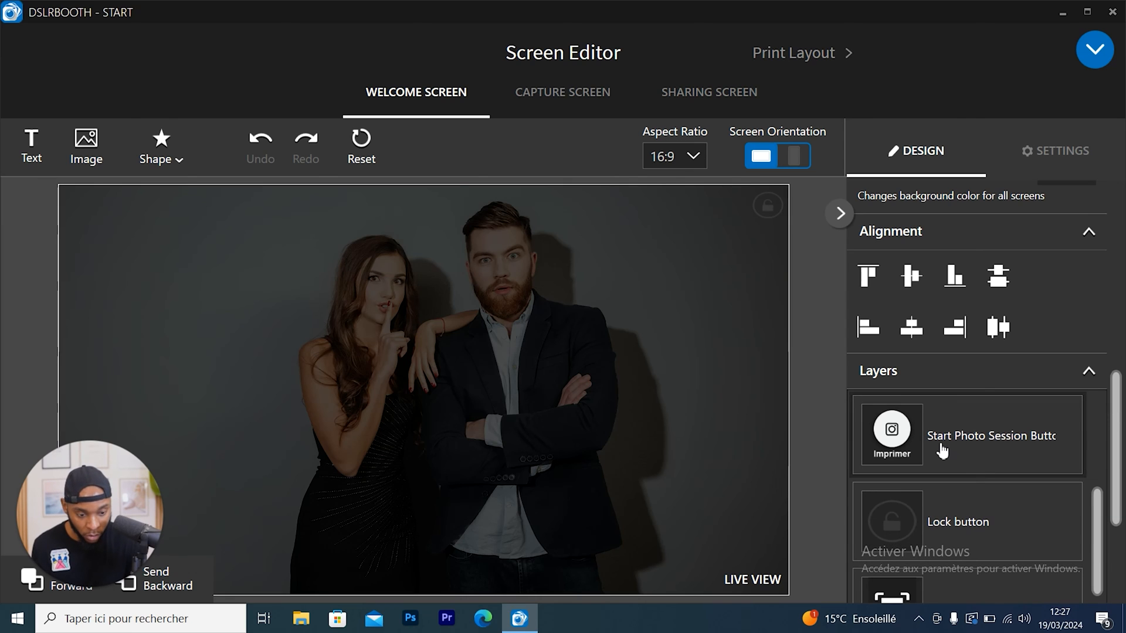
click(902, 444)
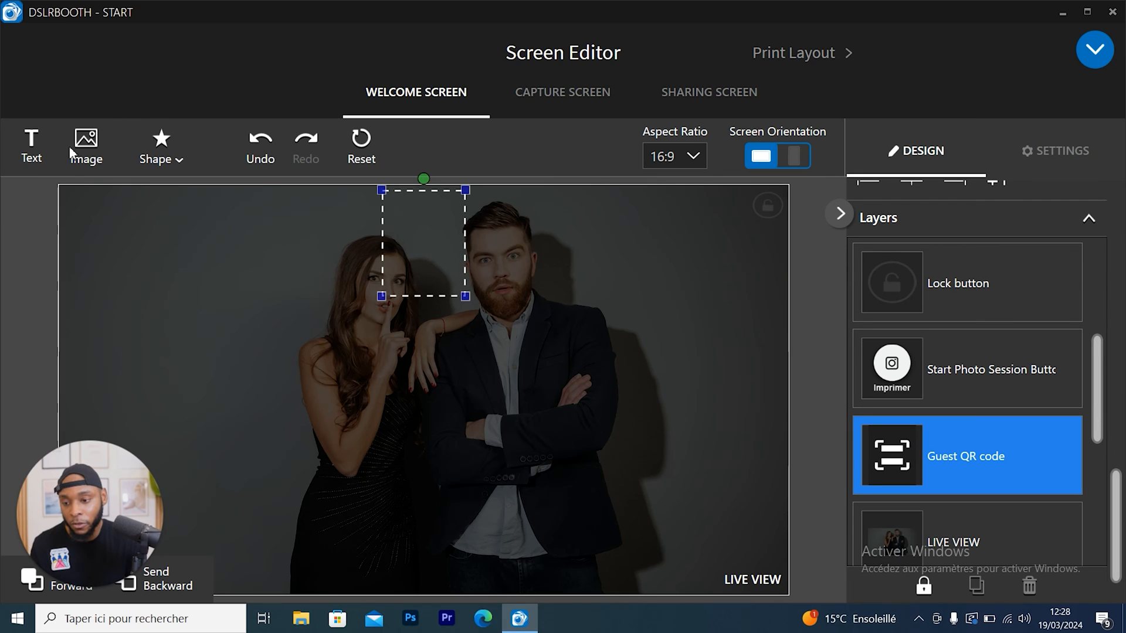
- Insert the PHOTO camera image from the PHOTOBOOTH folder, shrink it to about half size and centre it on the welcome screen
click(89, 157)
click(450, 114)
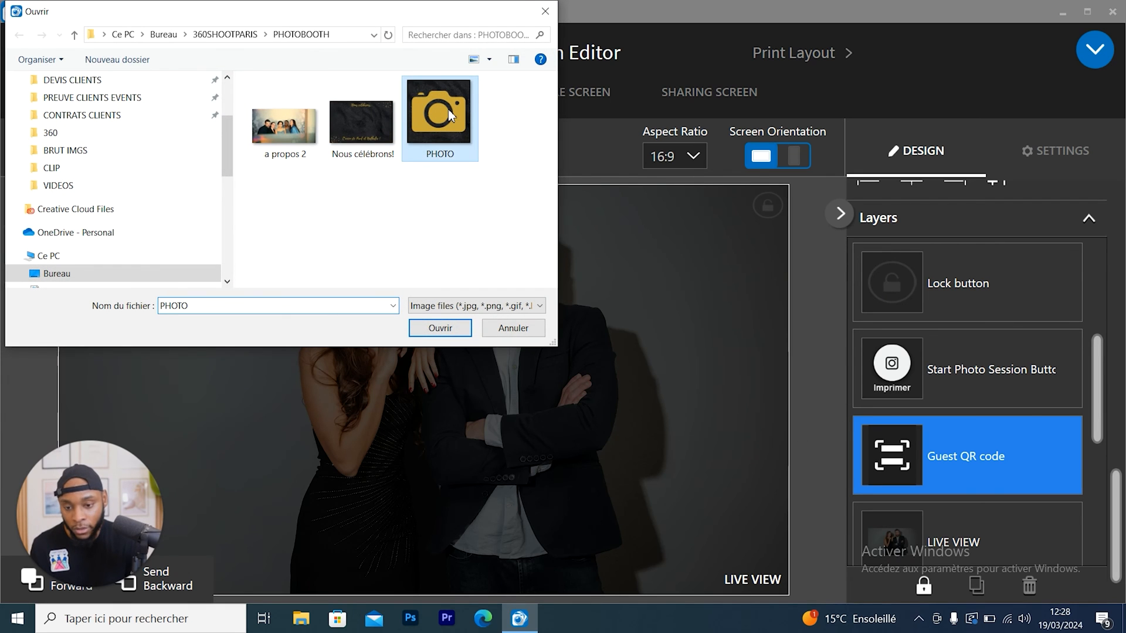
click(448, 332)
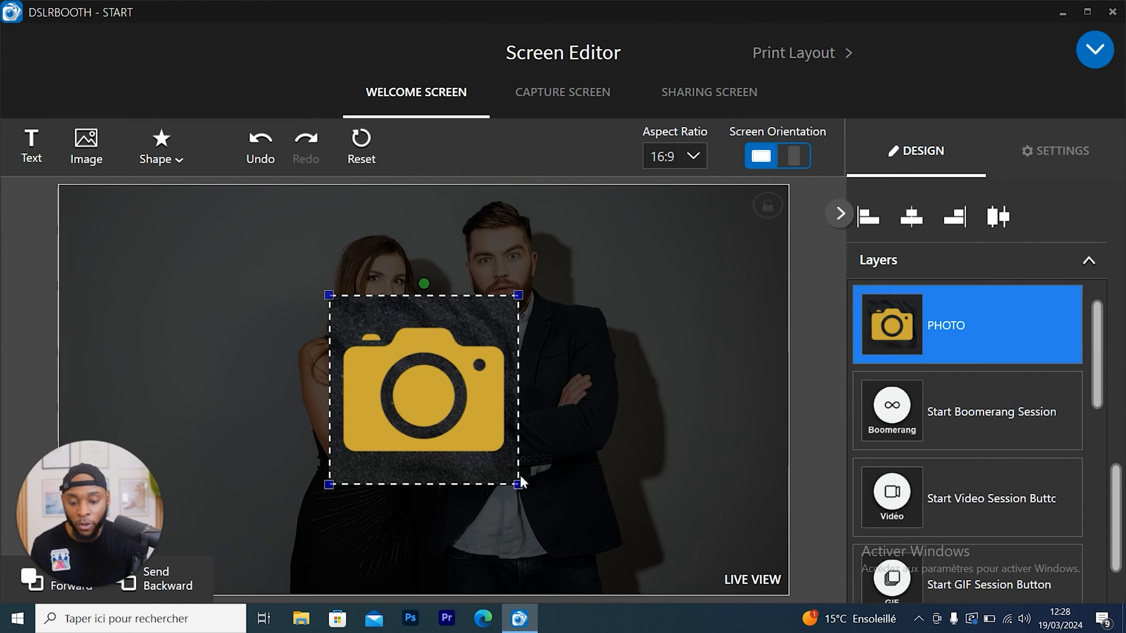
drag(517, 484, 422, 389)
drag(398, 344, 445, 395)
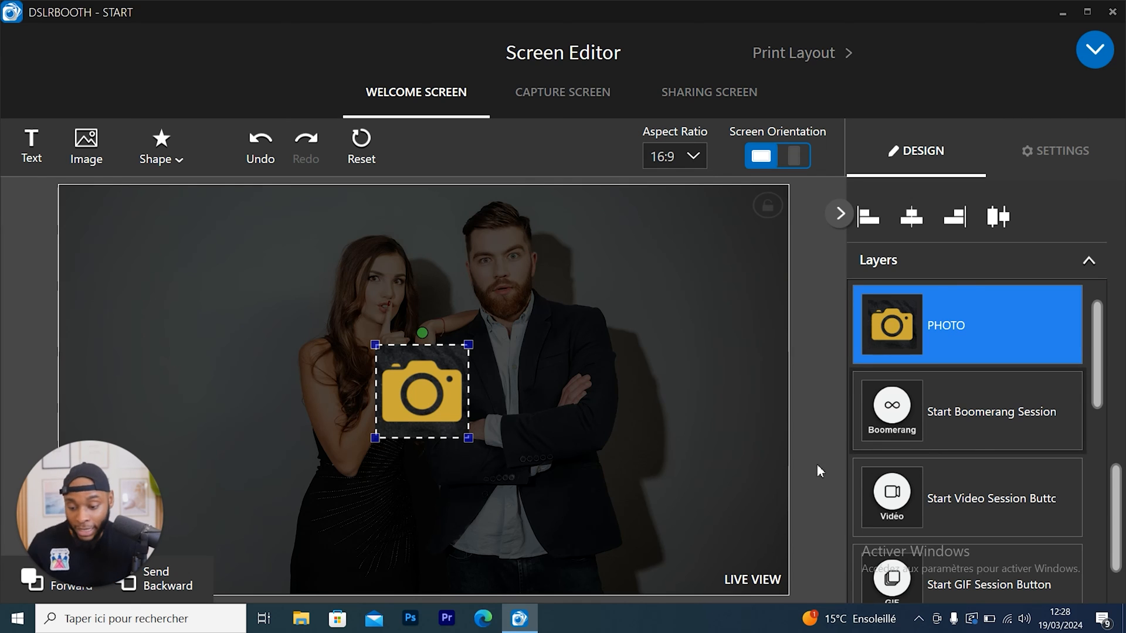
scroll(997, 440, down, 5)
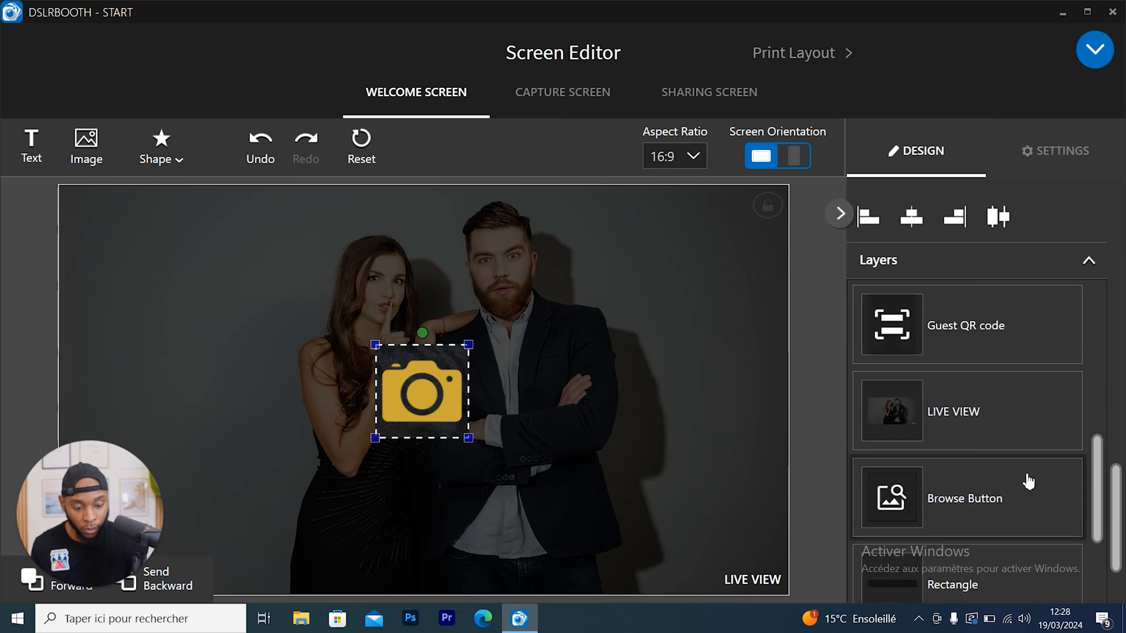
scroll(987, 405, up, 3)
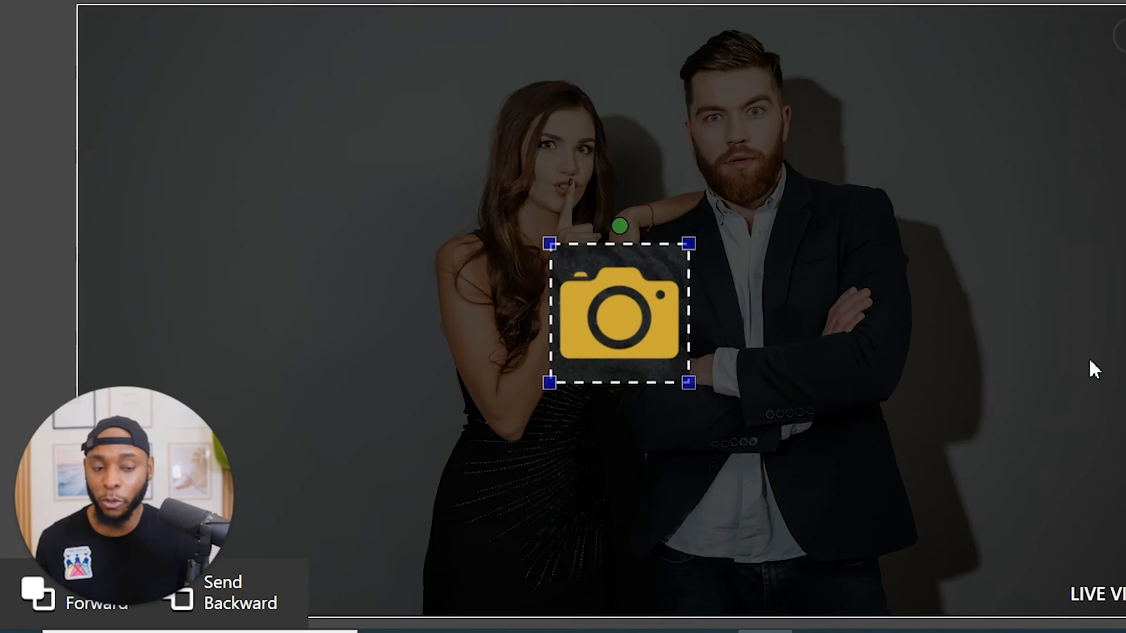